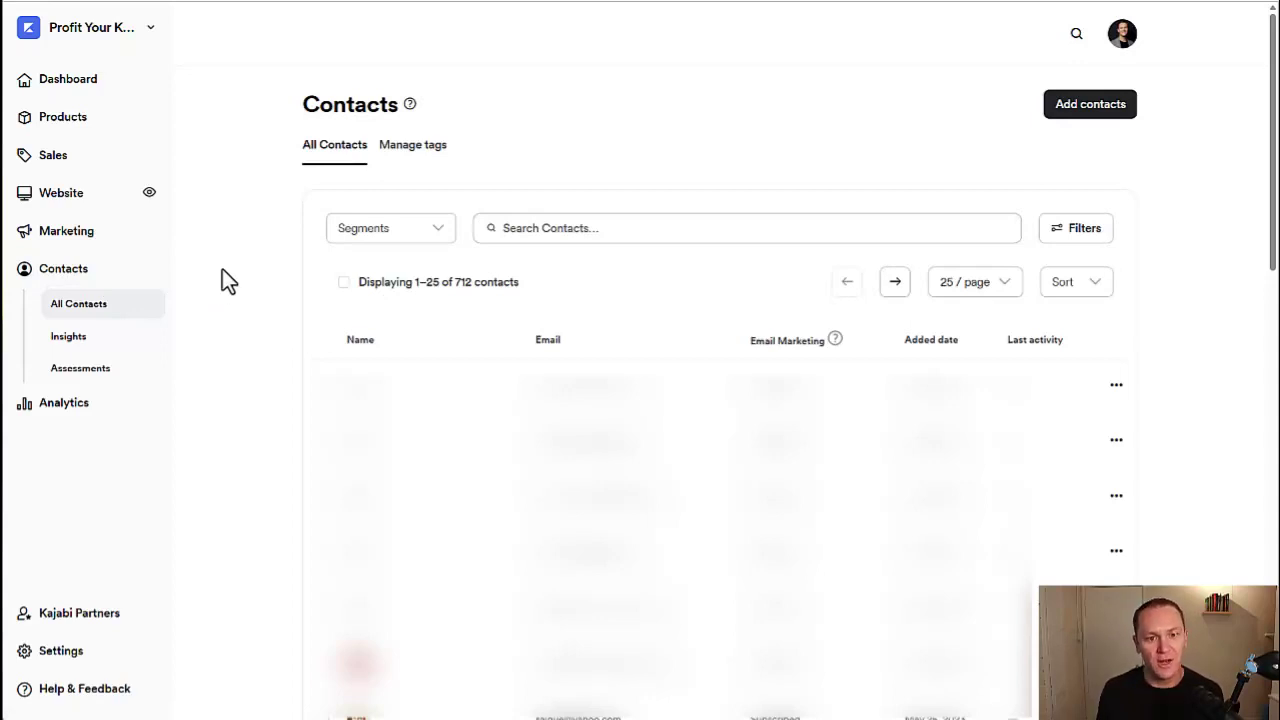
# Step: Check the saved segments list, then open the contact filter panel's category dropdown
pyautogui.click(412, 232)
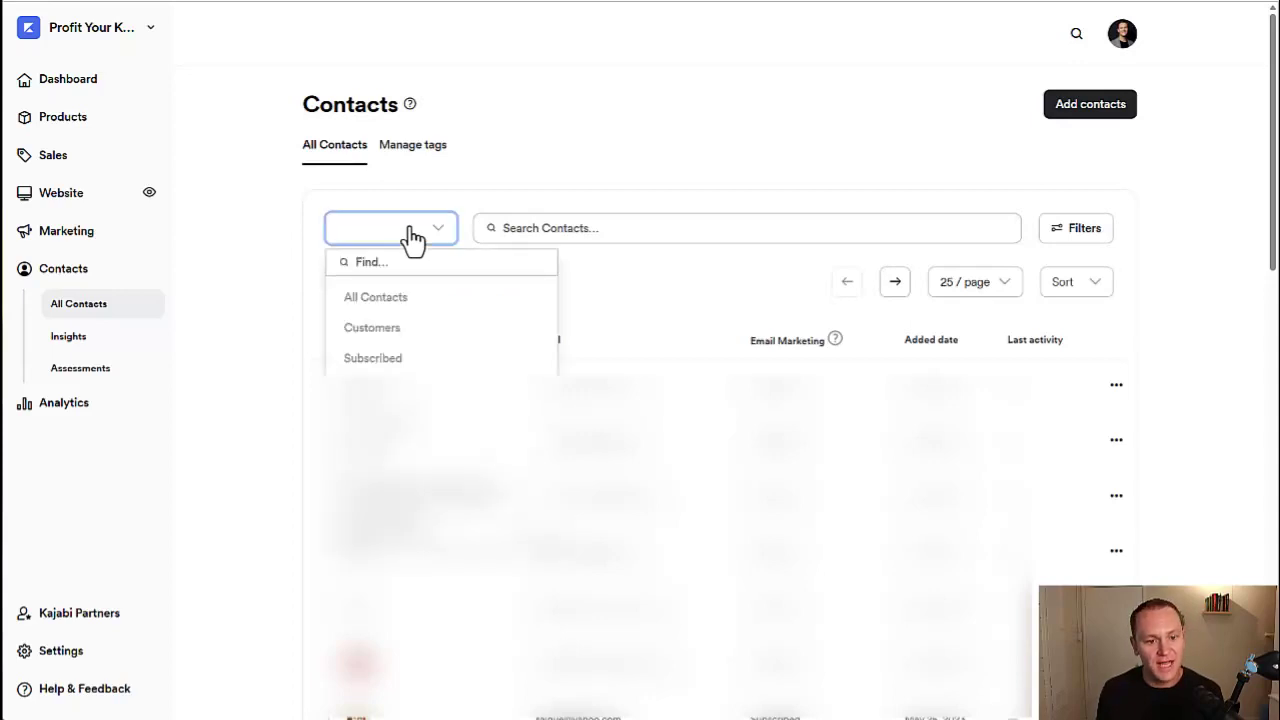
pyautogui.click(412, 232)
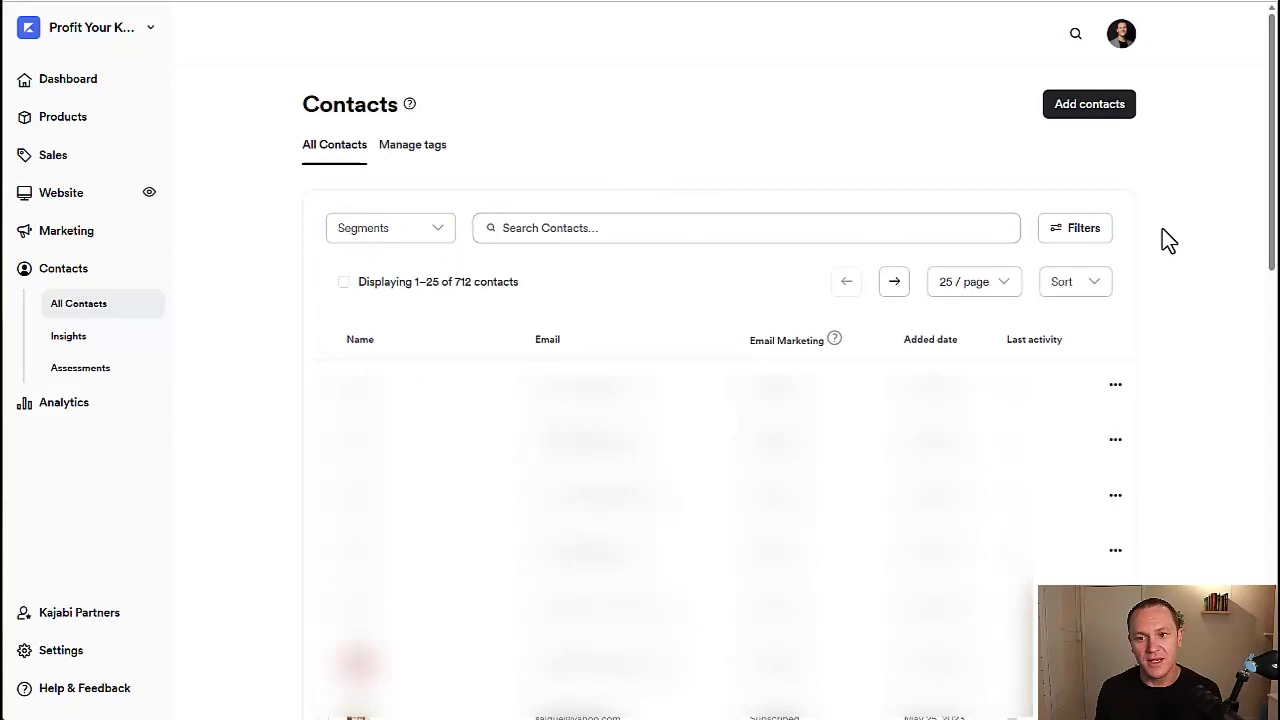
pyautogui.click(1086, 233)
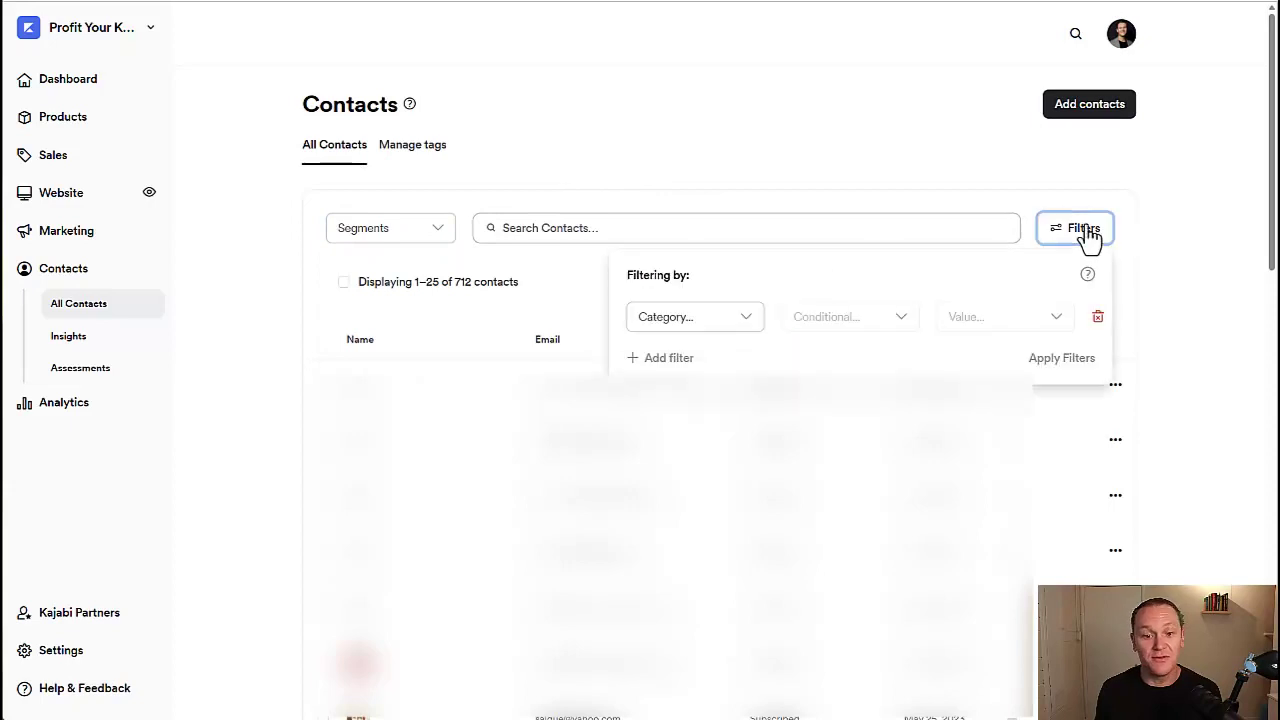
pyautogui.click(716, 333)
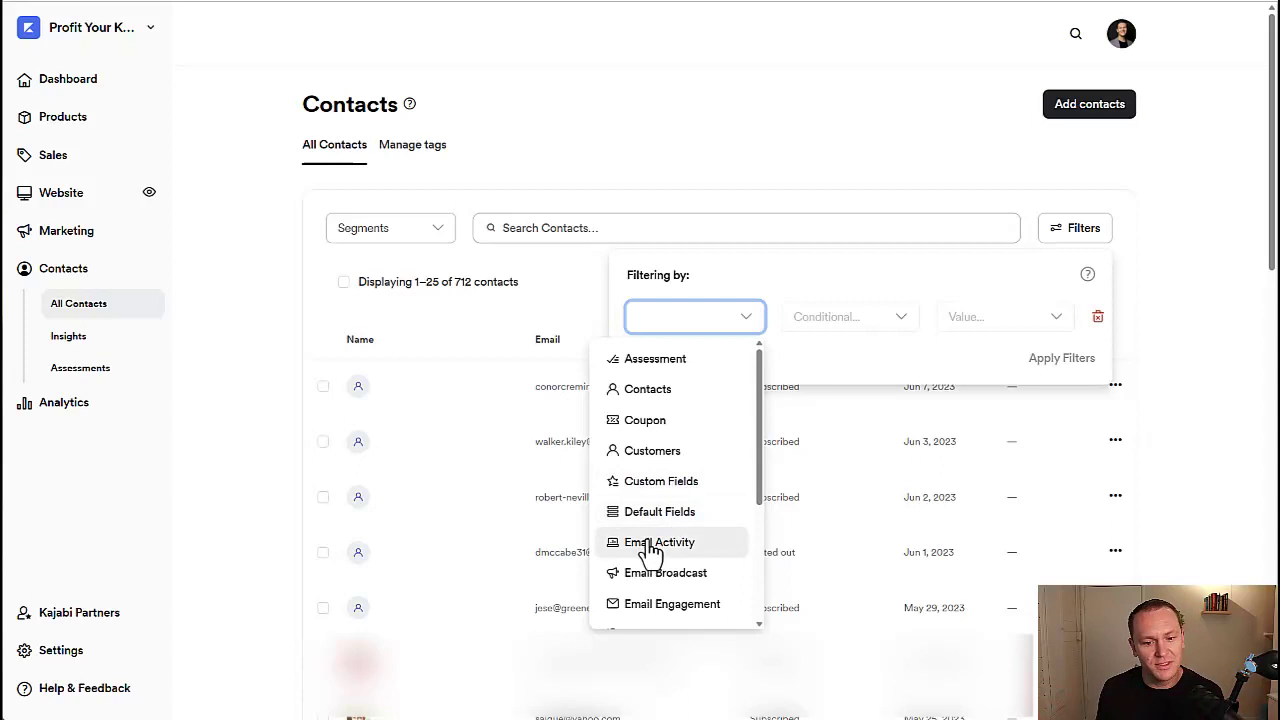
# Step: Browse the filter categories and choose Products as the filter category
pyautogui.scroll(-2, 669, 561)
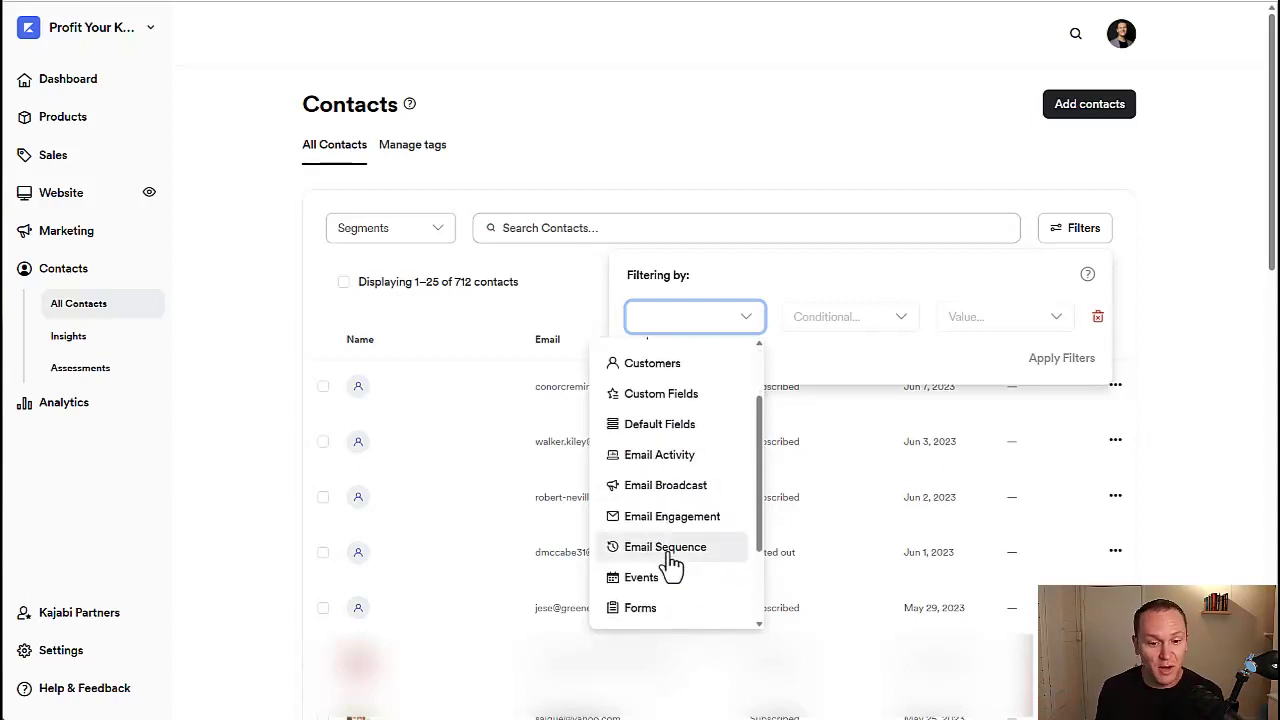
pyautogui.scroll(-1, 645, 505)
pyautogui.scroll(-2, 640, 495)
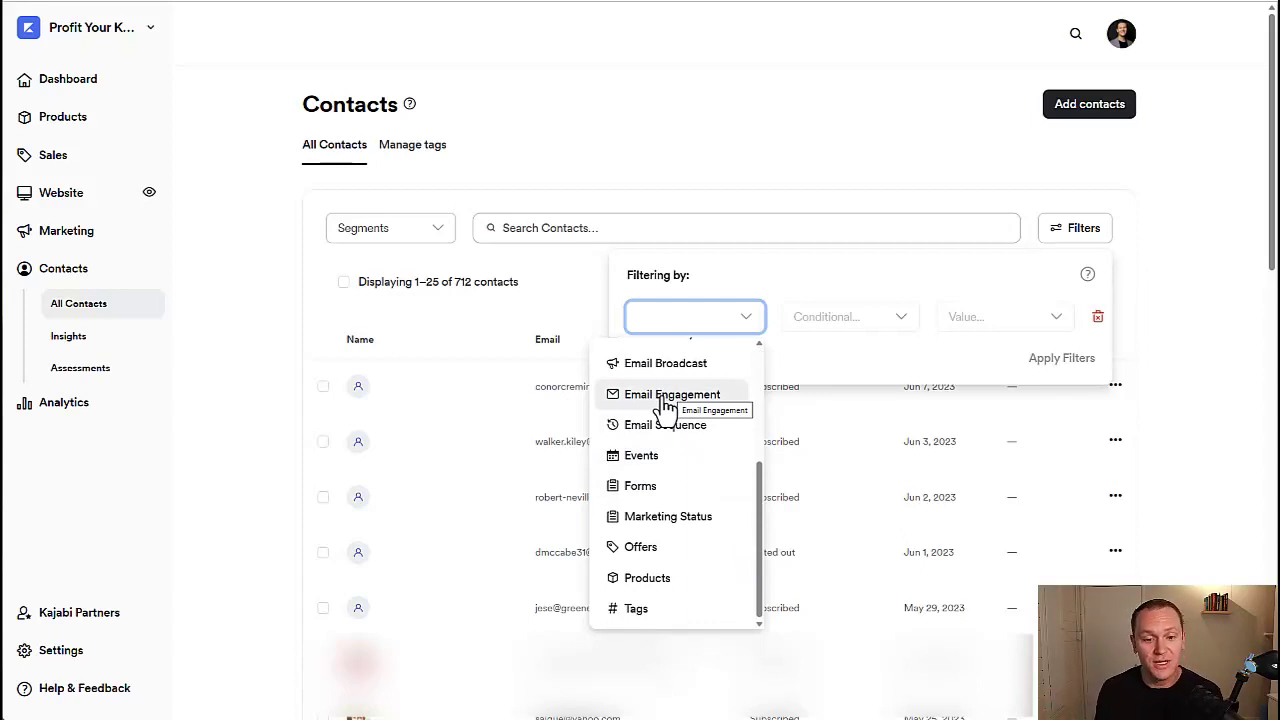
pyautogui.scroll(-2, 665, 405)
pyautogui.scroll(2, 663, 415)
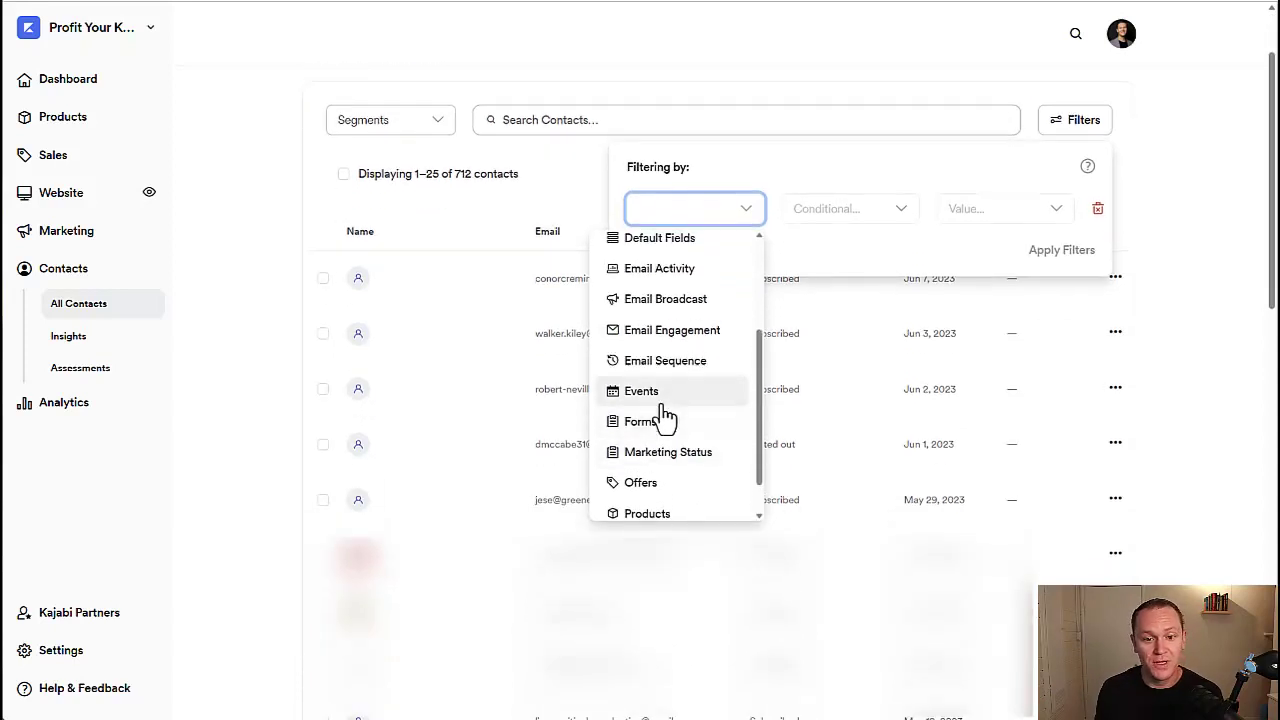
pyautogui.scroll(2, 457, 394)
pyautogui.scroll(-1, 641, 487)
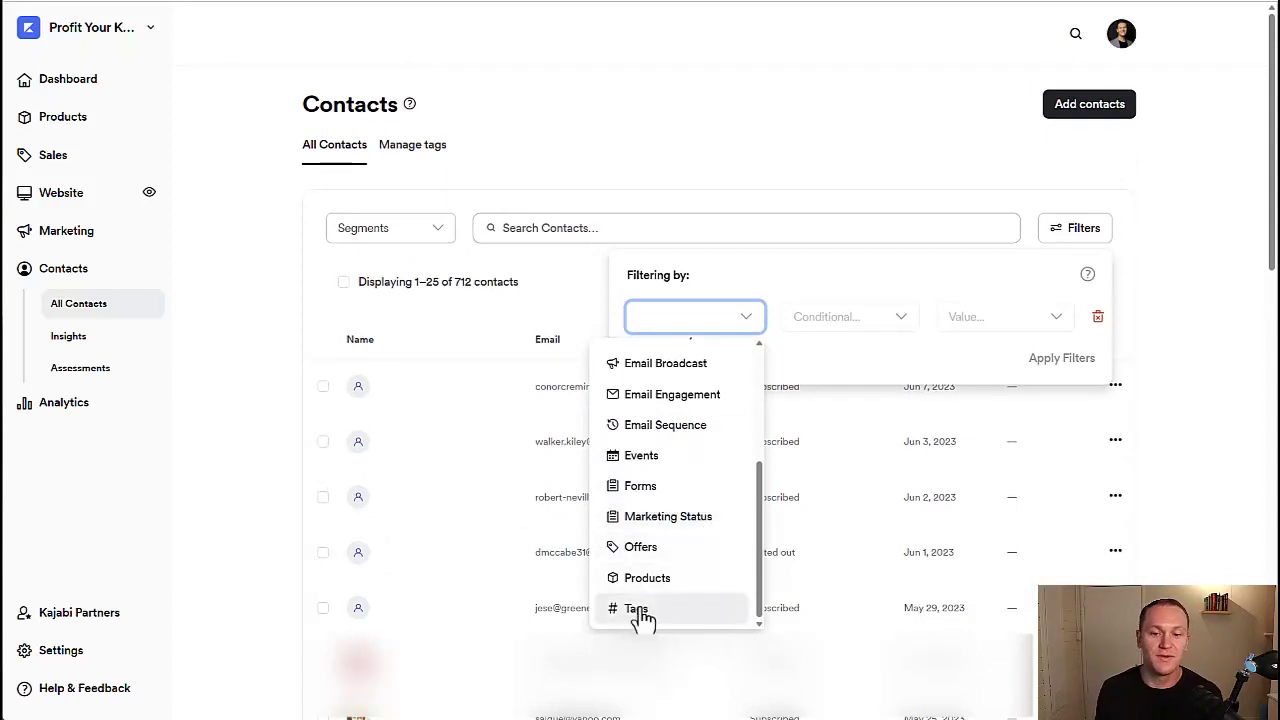
pyautogui.click(660, 577)
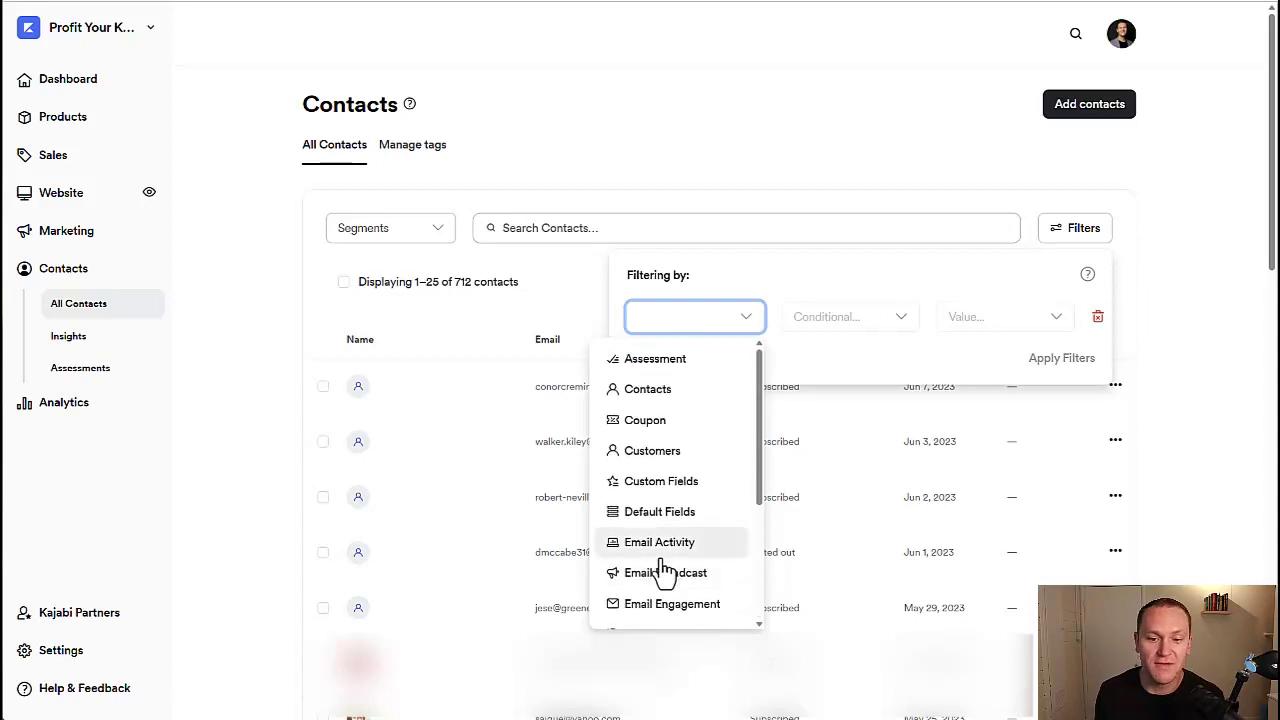
pyautogui.scroll(-3, 698, 462)
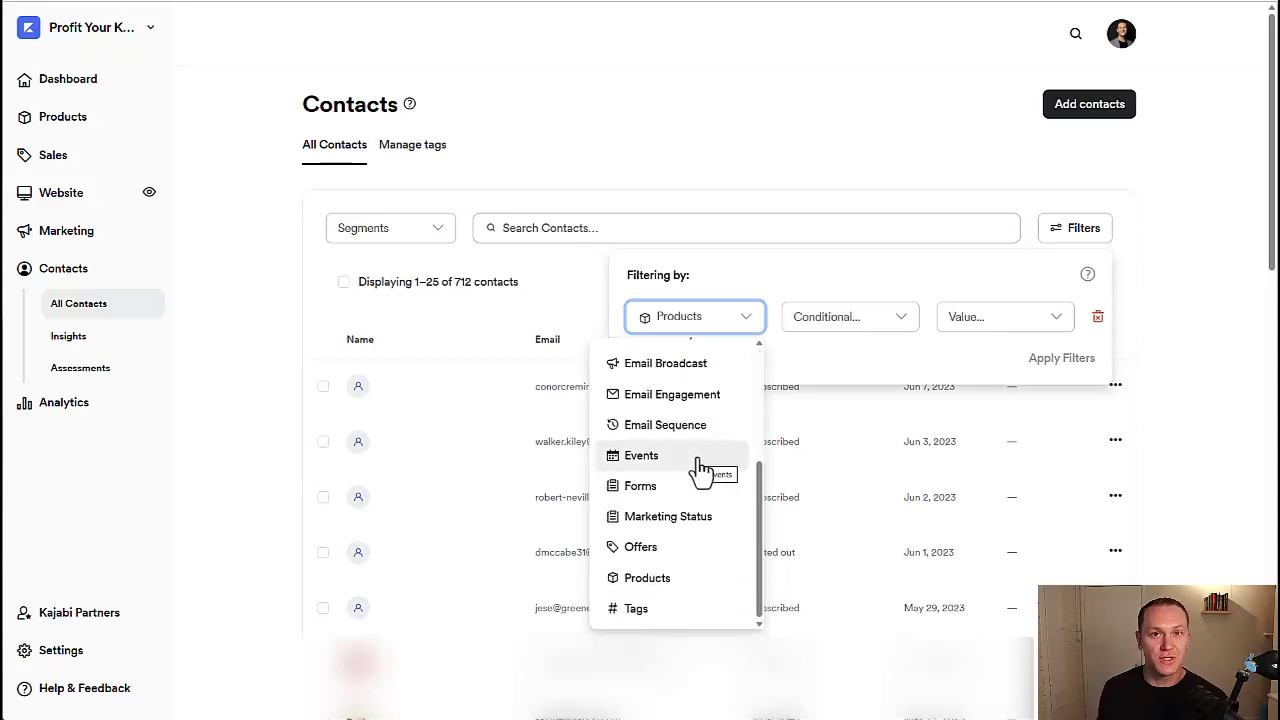
pyautogui.scroll(3, 700, 465)
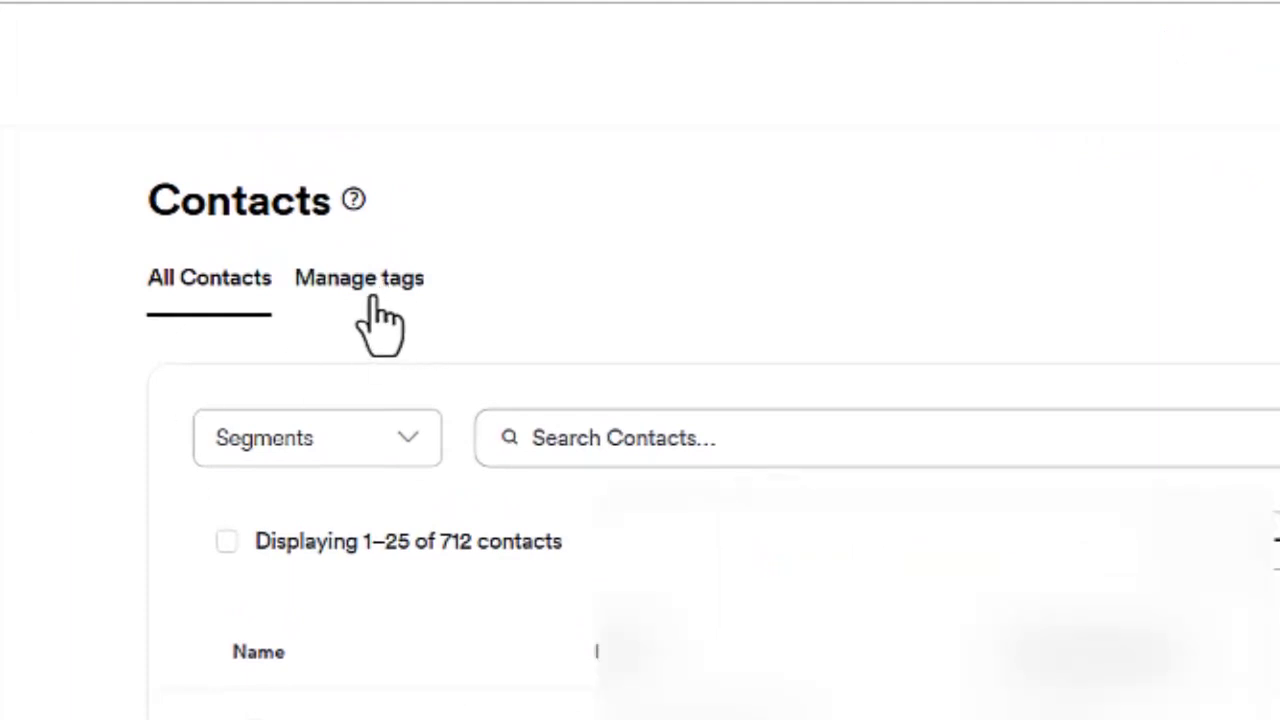
# Step: Switch to the Manage tags tab to list the existing contact tags
pyautogui.click(353, 284)
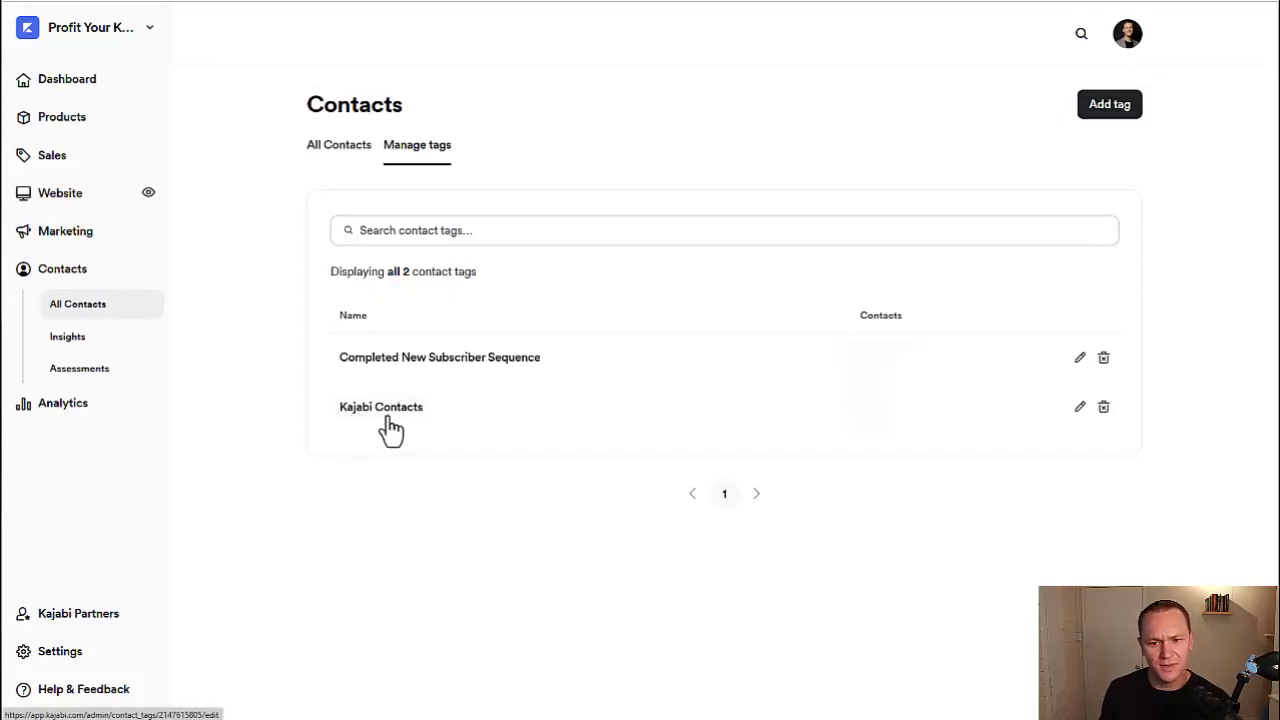
# Step: Delete the Kajabi Contacts tag and add a new tag named 'Completed Course'
pyautogui.click(1104, 408)
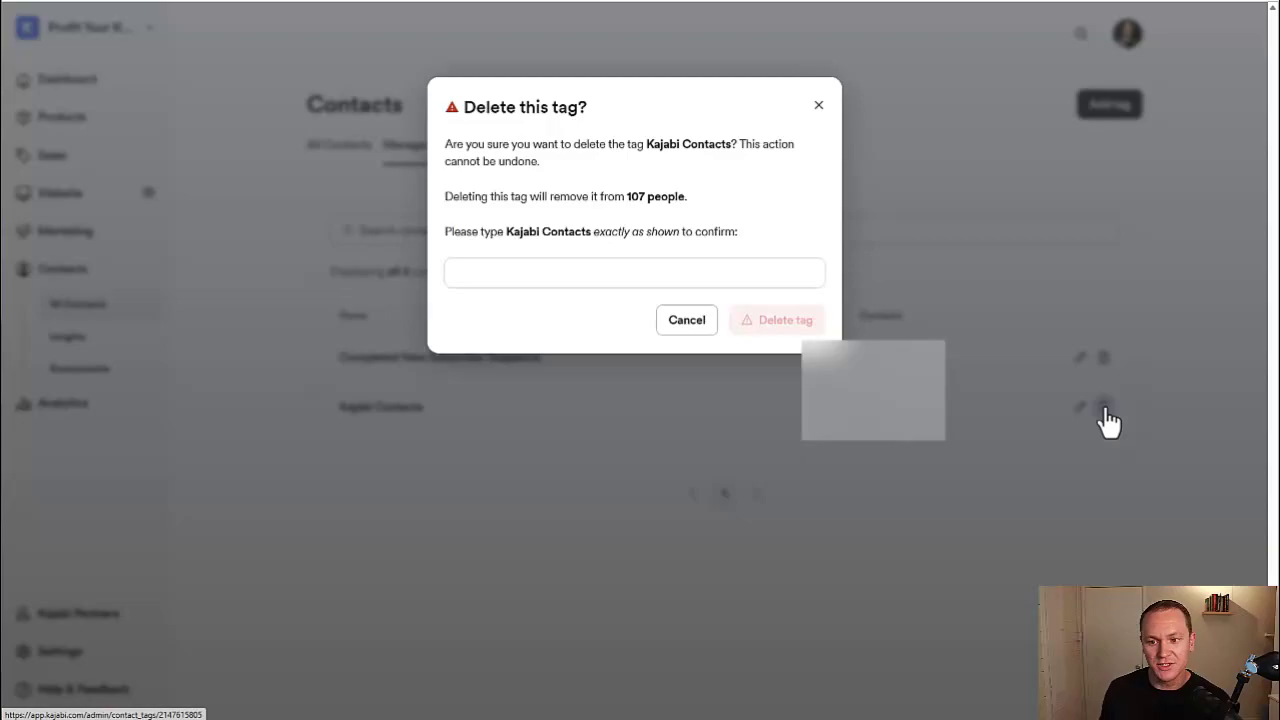
pyautogui.click(760, 320)
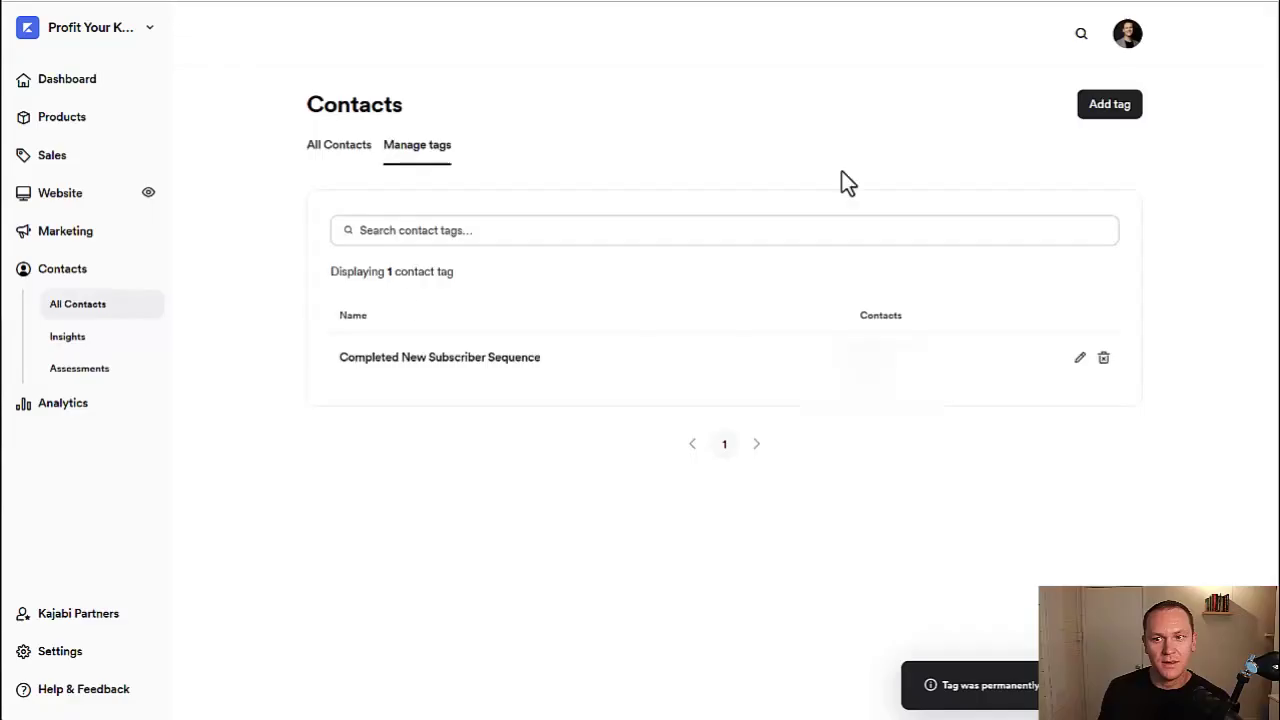
pyautogui.click(1118, 108)
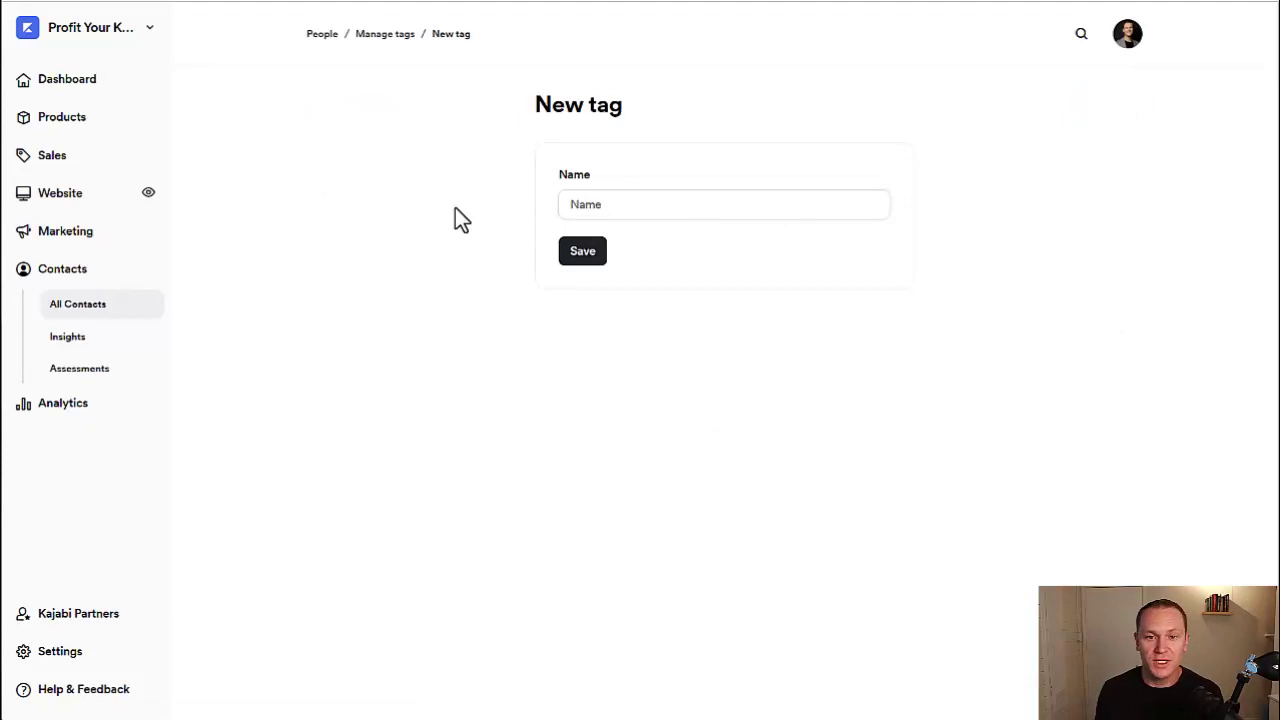
pyautogui.click(591, 204)
pyautogui.write('Com')
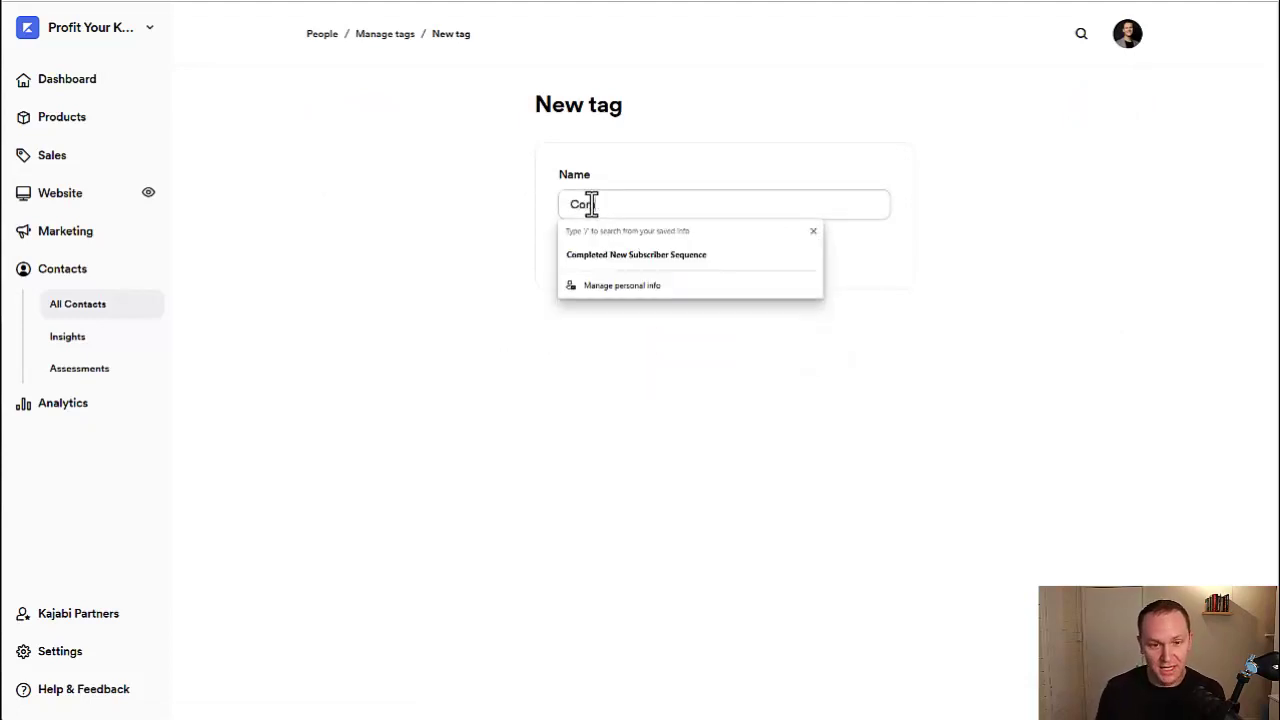
pyautogui.write('pleted Course')
pyautogui.click(582, 255)
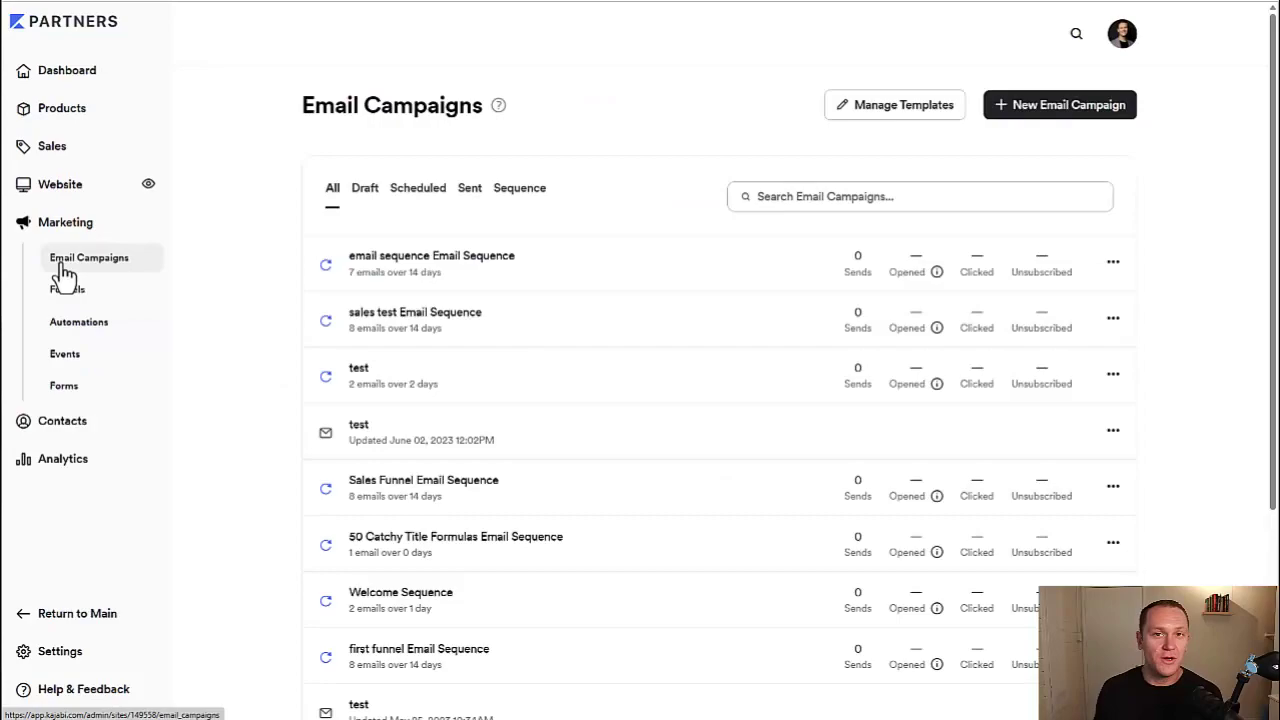
# Step: Create a new Email Broadcast from the Timber template, titled 'test'
pyautogui.click(1045, 110)
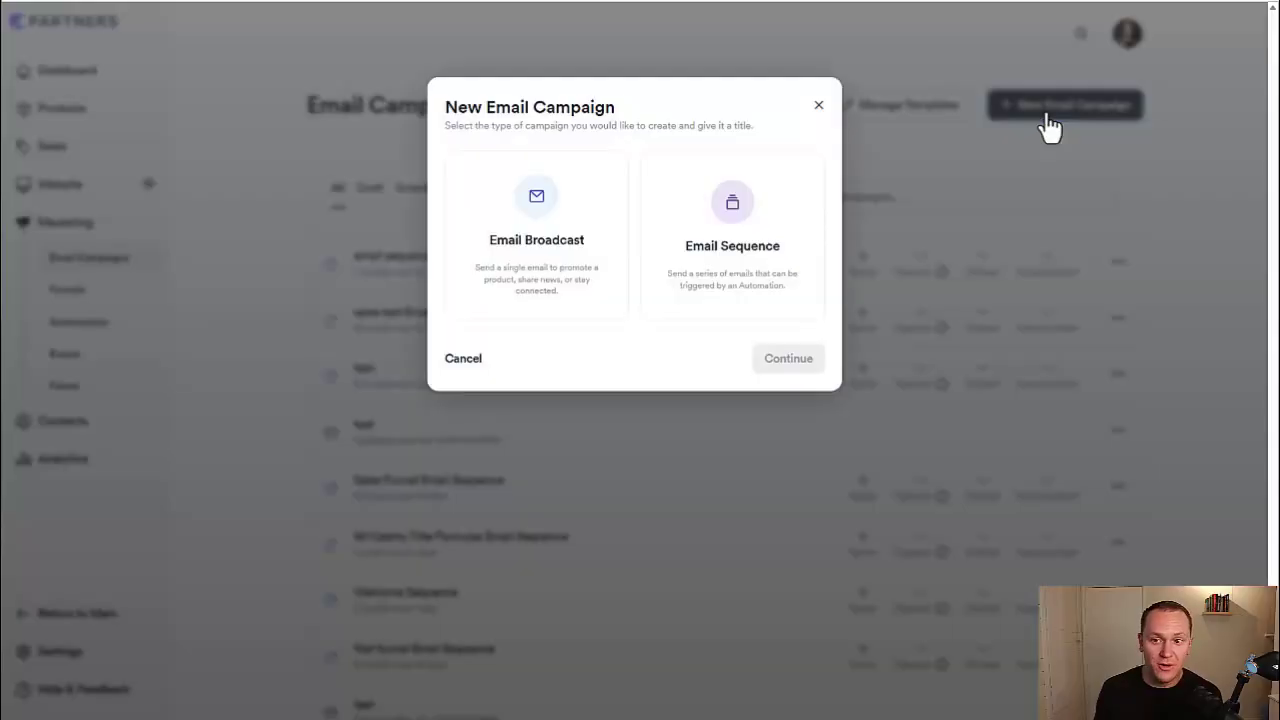
pyautogui.click(575, 255)
pyautogui.click(772, 364)
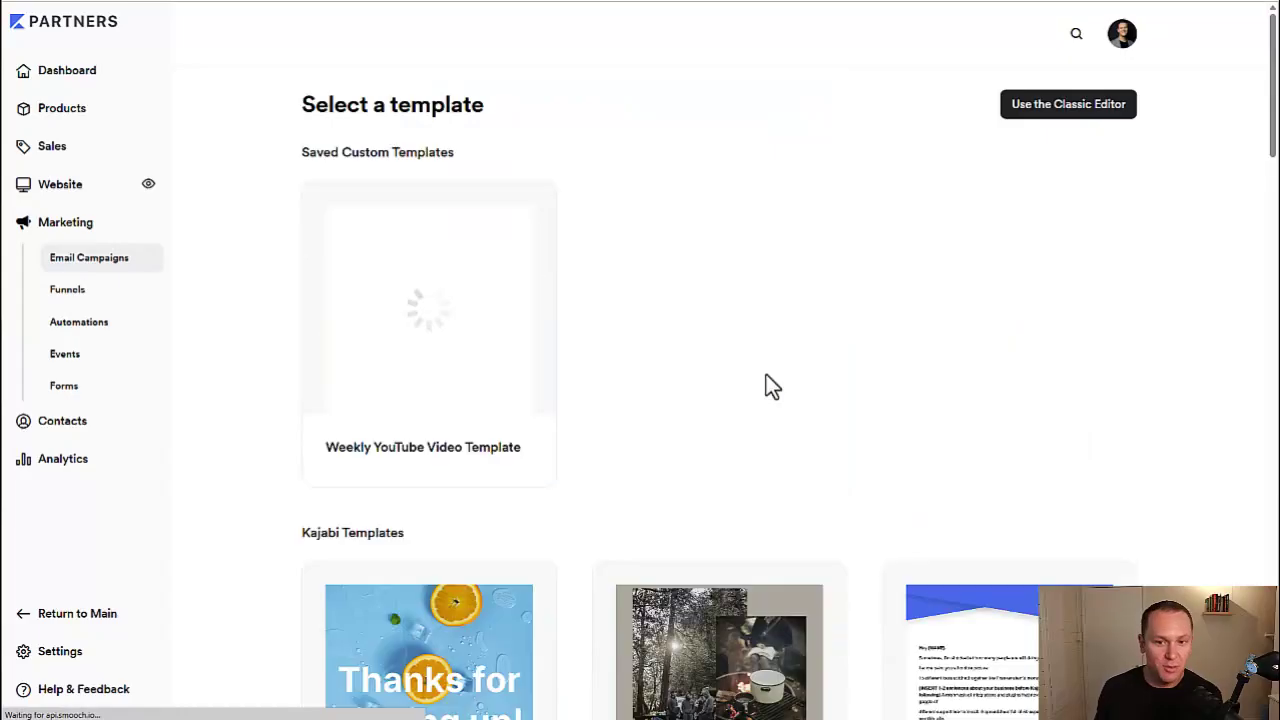
pyautogui.scroll(-5, 682, 363)
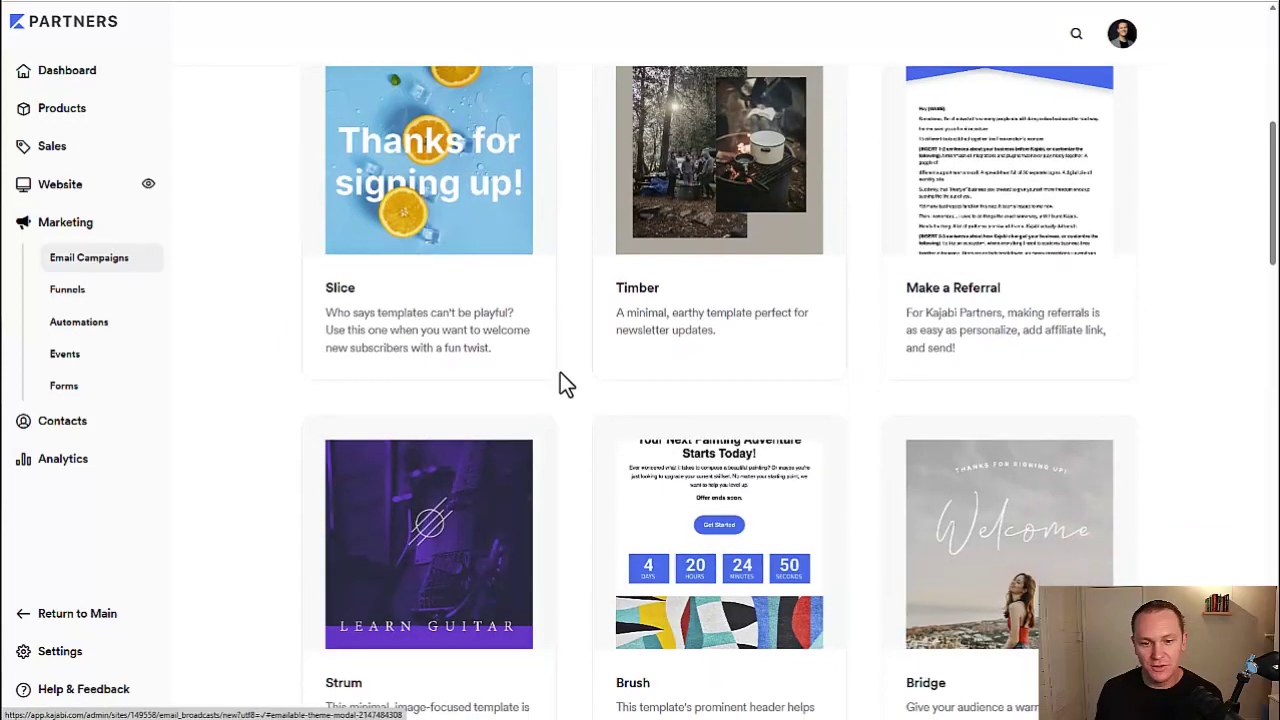
pyautogui.scroll(3, 770, 320)
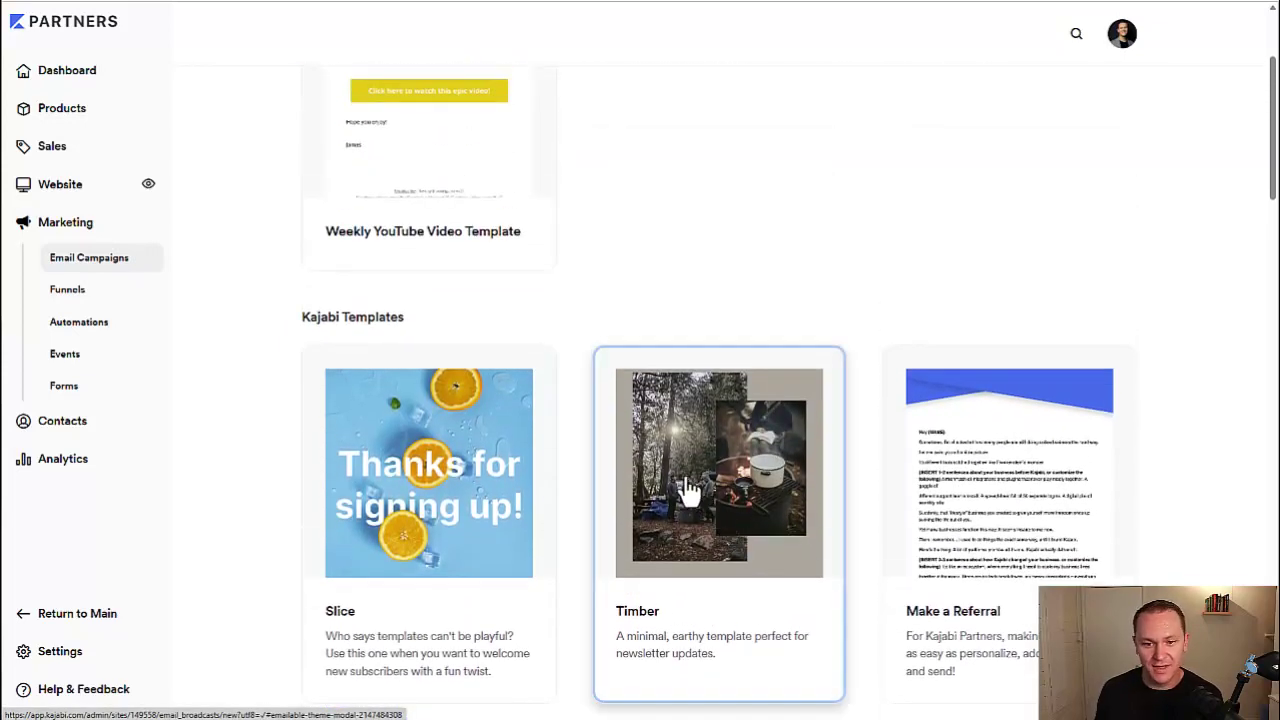
pyautogui.click(688, 490)
pyautogui.click(814, 192)
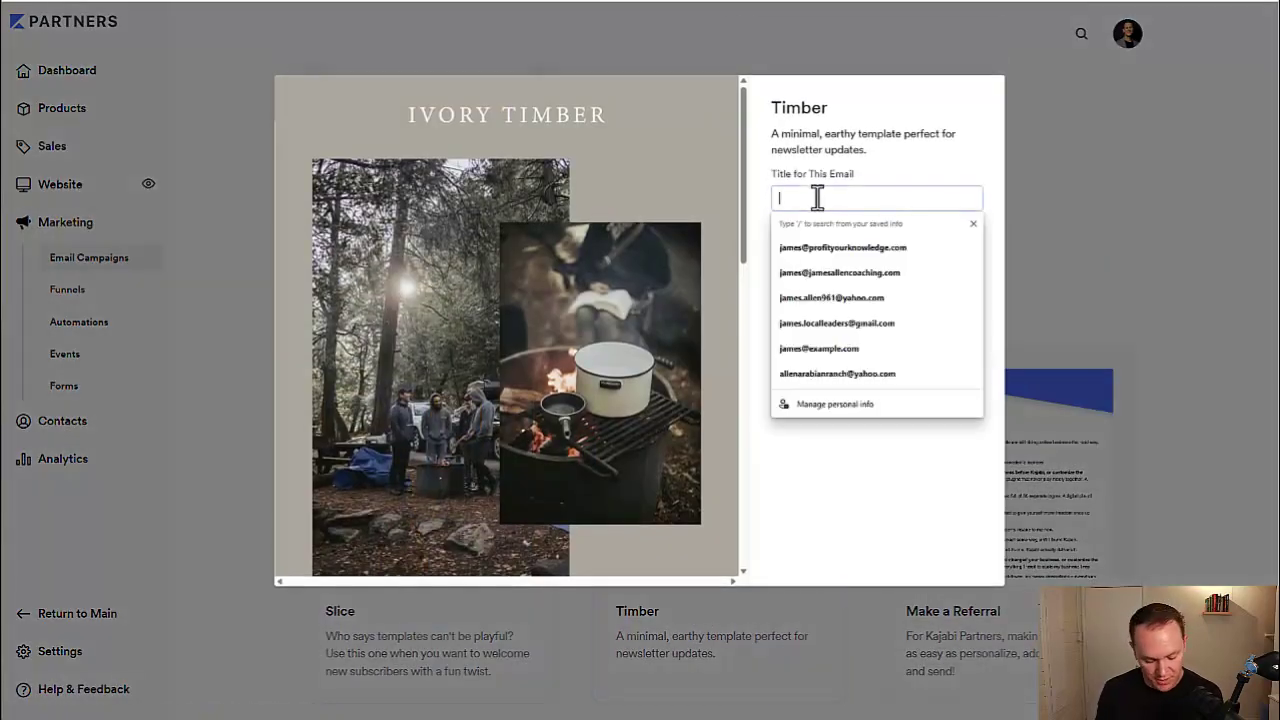
pyautogui.write('test')
pyautogui.click(798, 240)
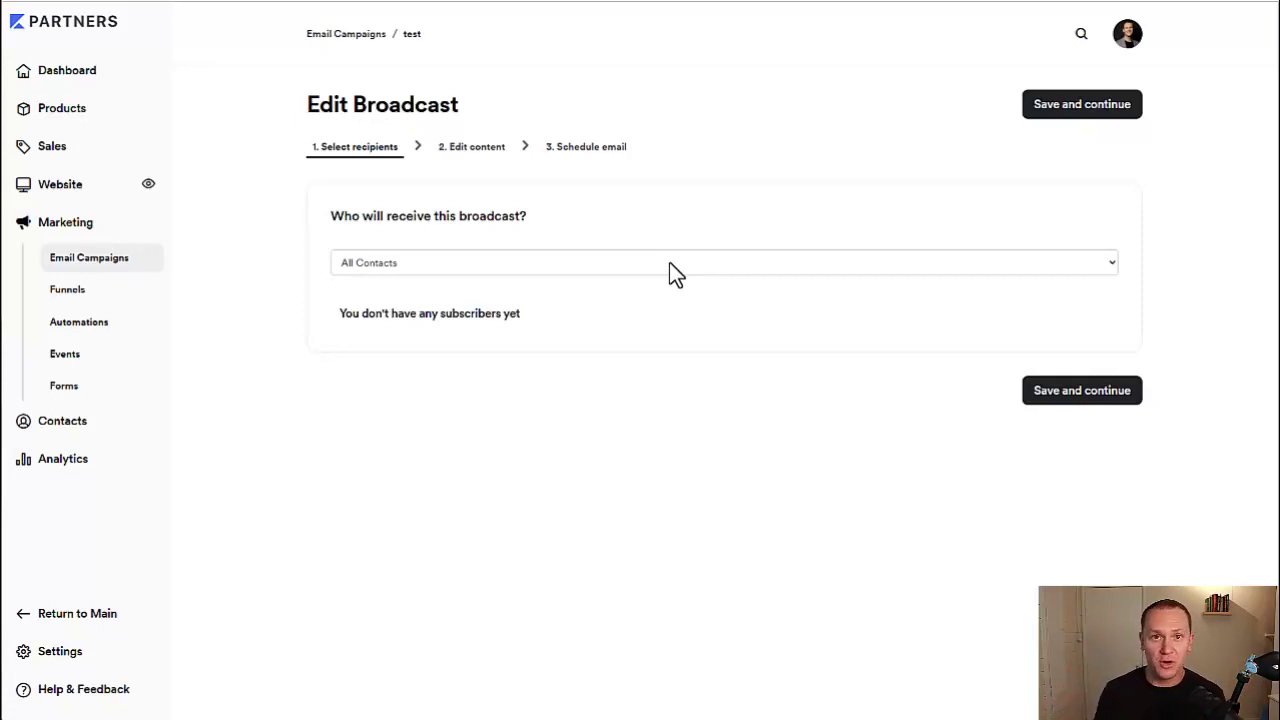
# Step: Open the 'Who will receive this broadcast?' dropdown, currently set to All Contacts
pyautogui.click(669, 262)
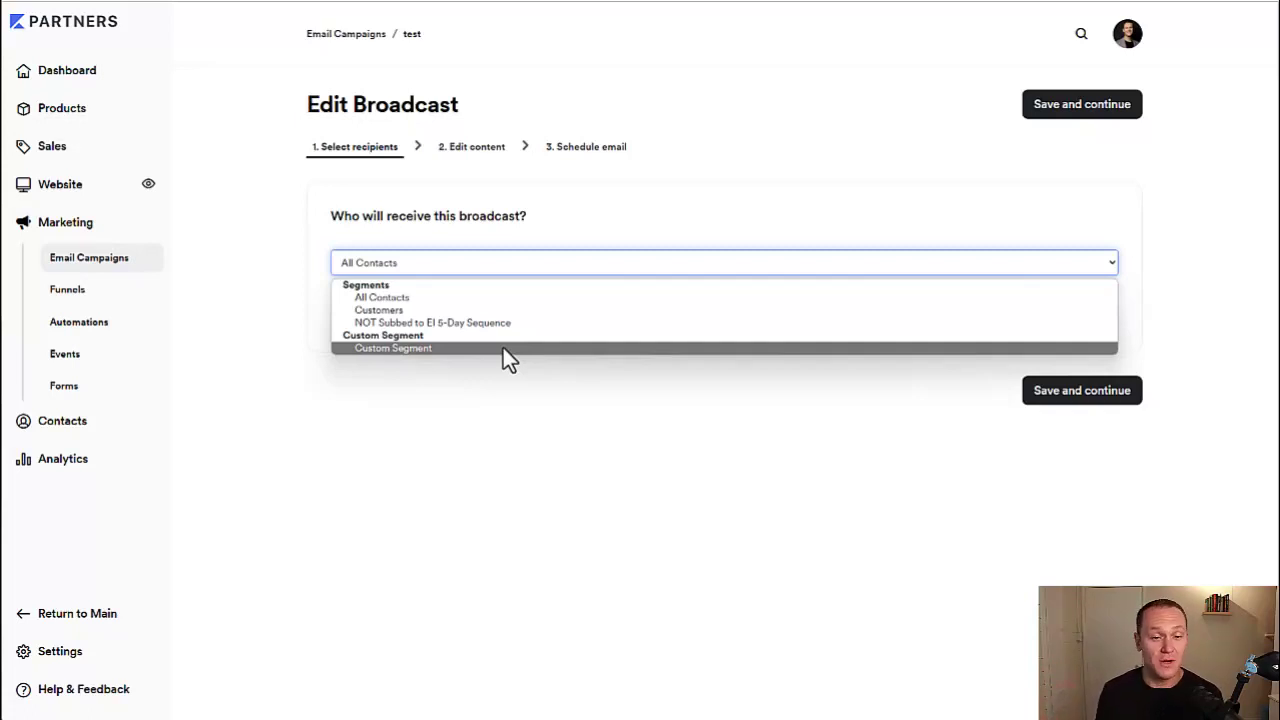
# Step: Send the broadcast to a Custom Segment filtered by Is a Customer
pyautogui.click(503, 348)
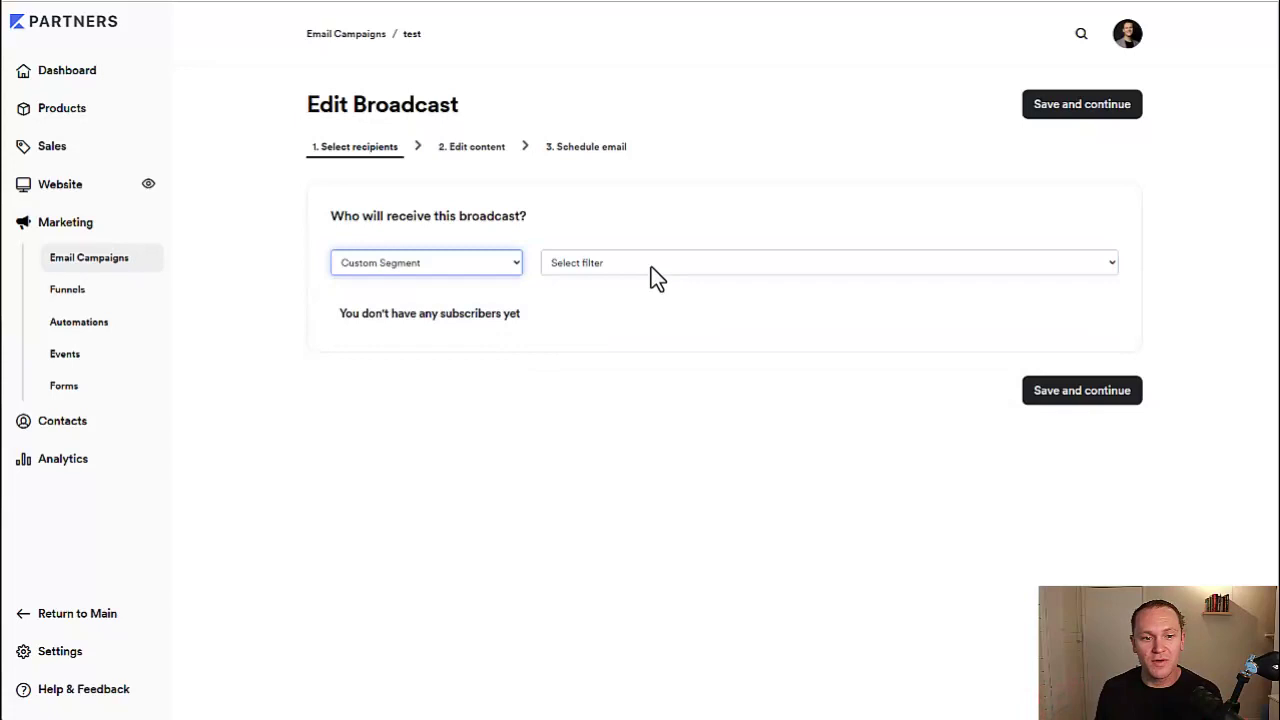
pyautogui.click(651, 270)
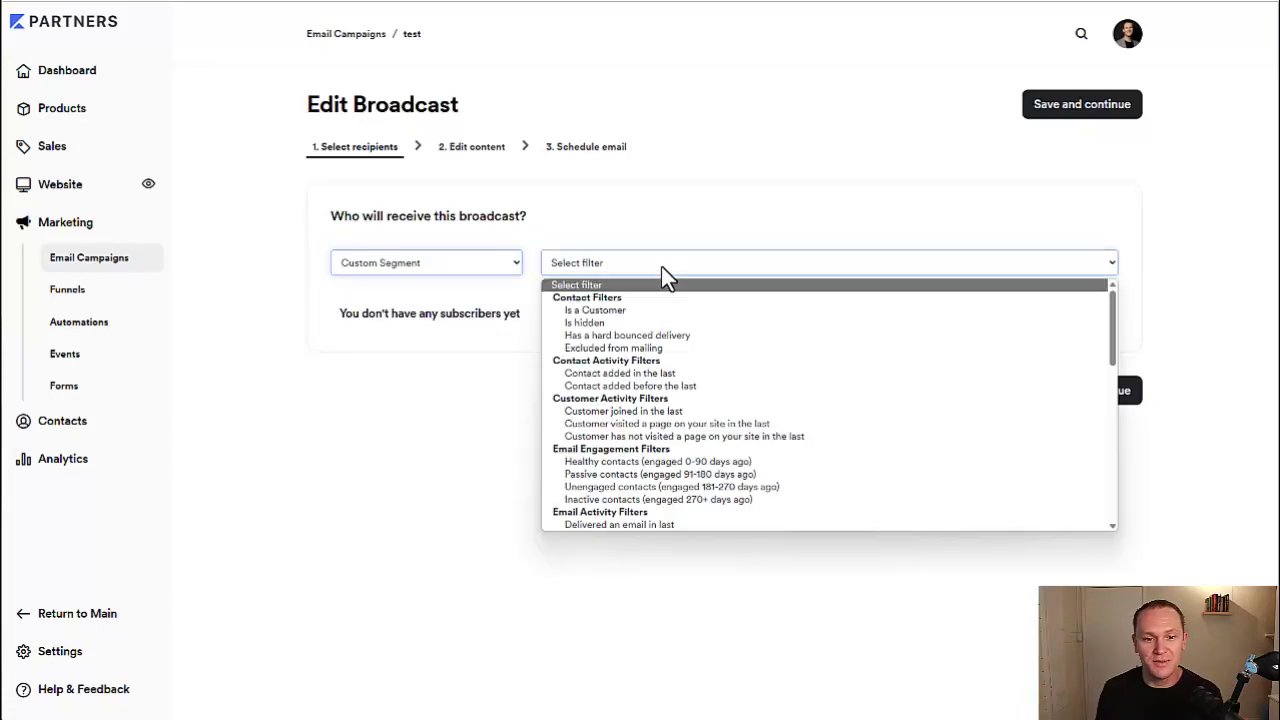
pyautogui.click(748, 310)
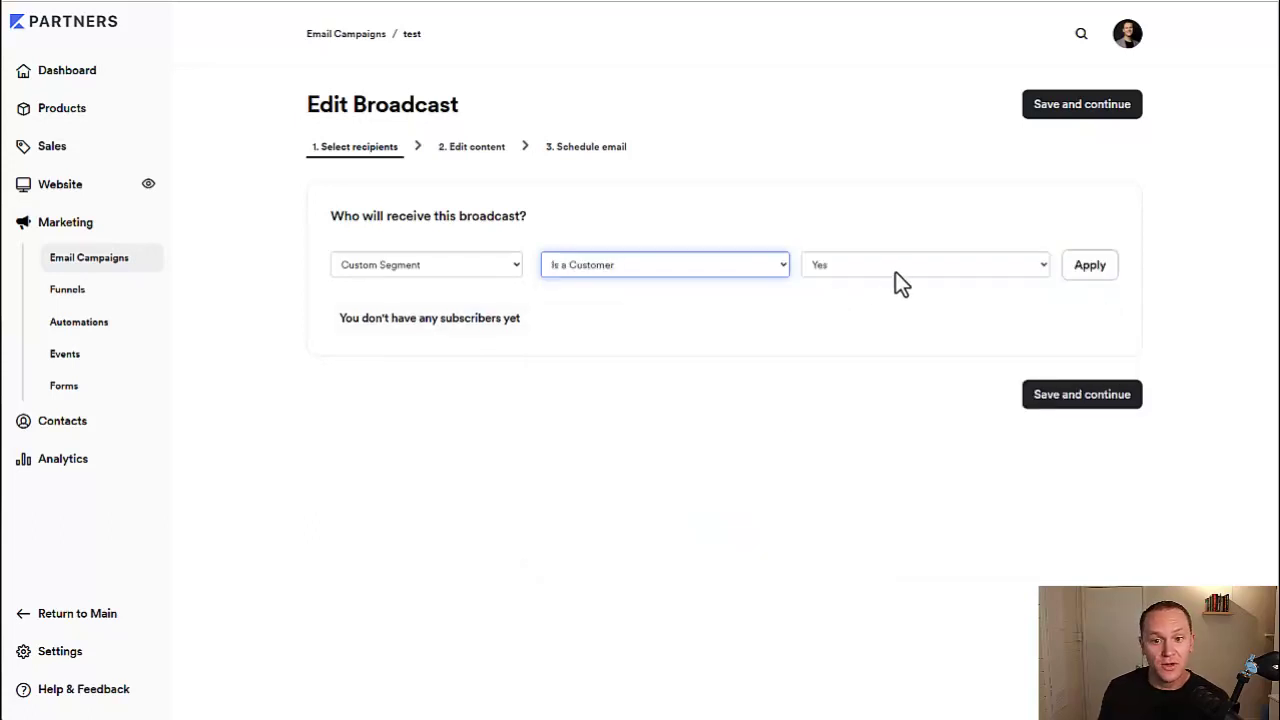
pyautogui.click(895, 271)
# Step: Scroll through the recipient filter list to find the email sequence conditions
pyautogui.click(754, 263)
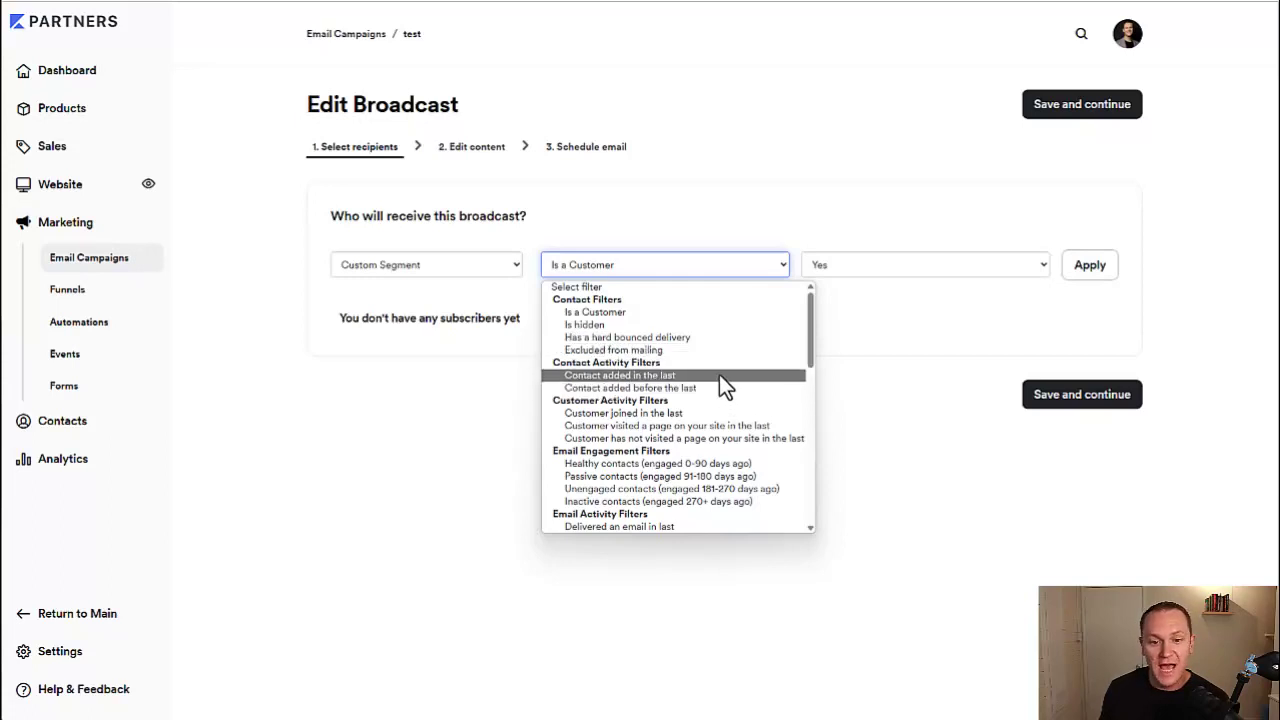
pyautogui.scroll(-1, 720, 376)
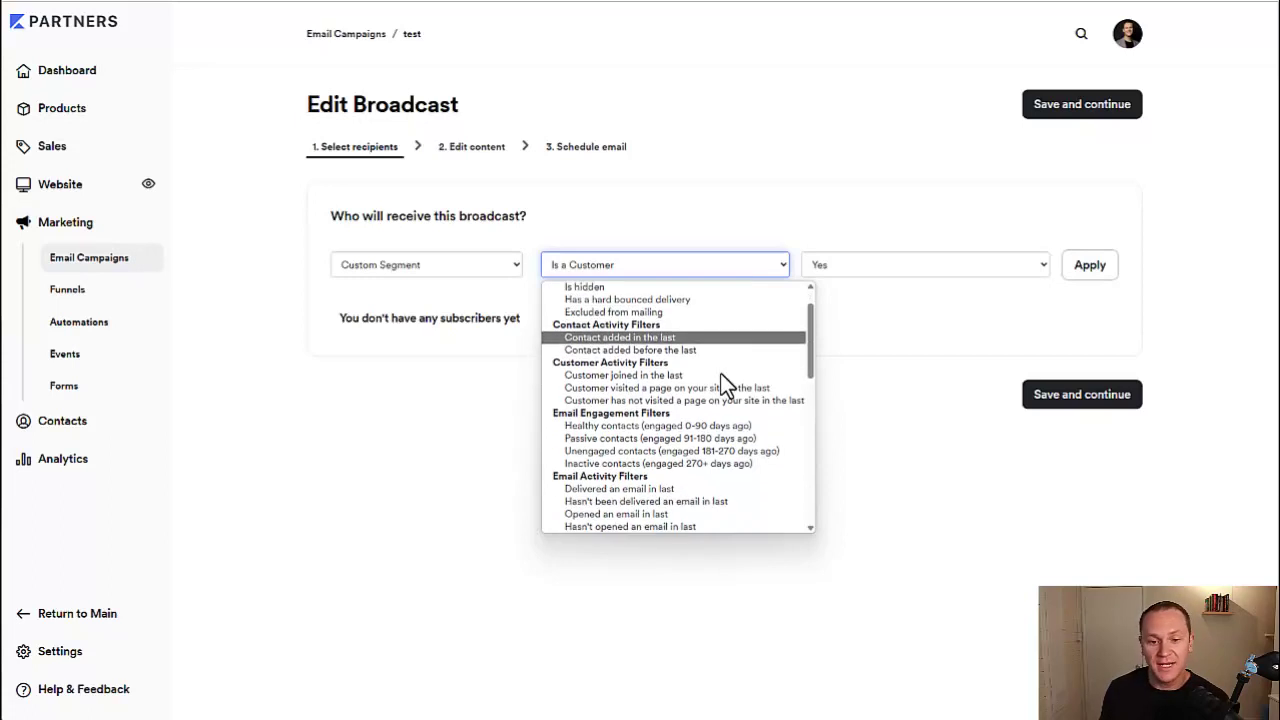
pyautogui.scroll(-1, 720, 376)
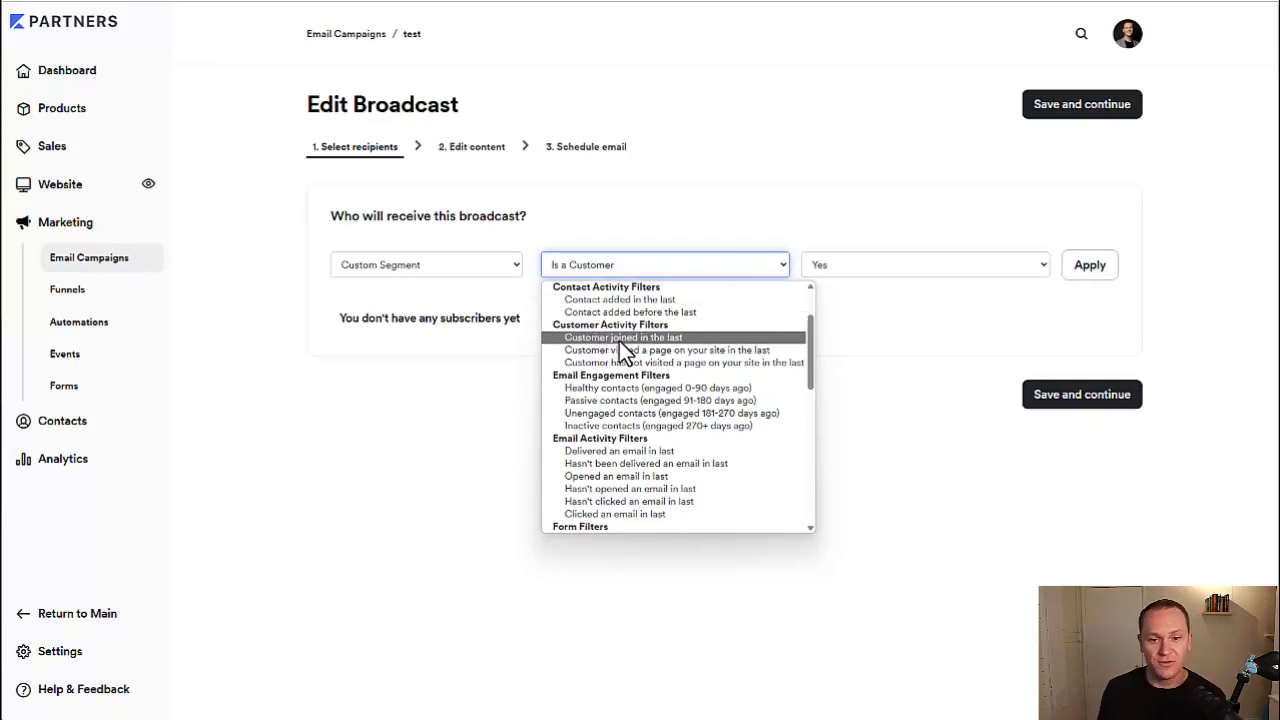
pyautogui.scroll(-1, 657, 340)
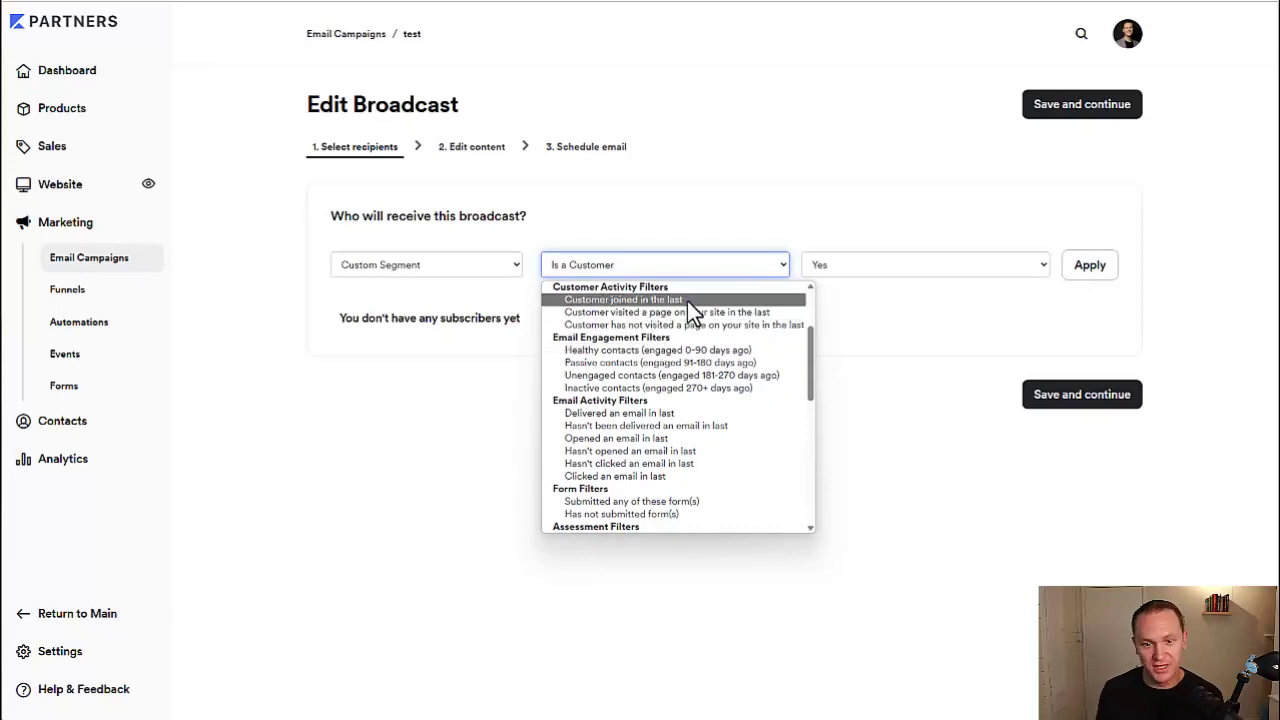
pyautogui.scroll(-1, 690, 305)
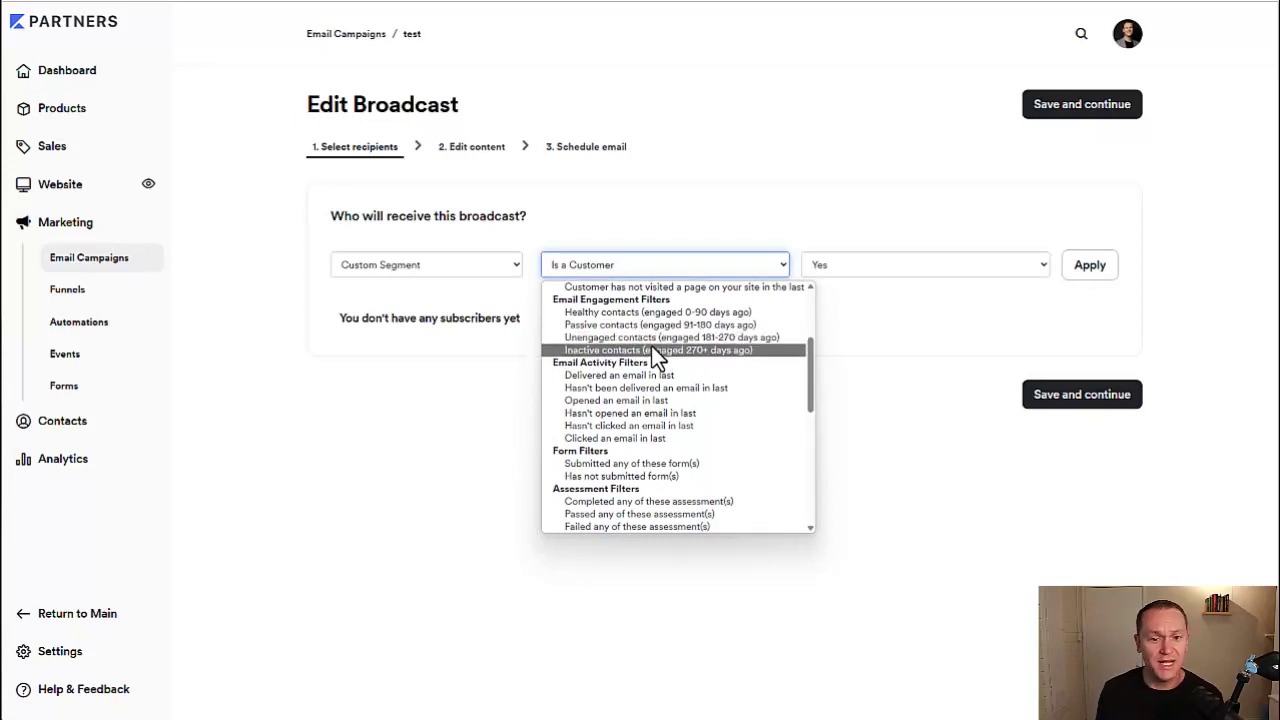
pyautogui.scroll(-1, 648, 338)
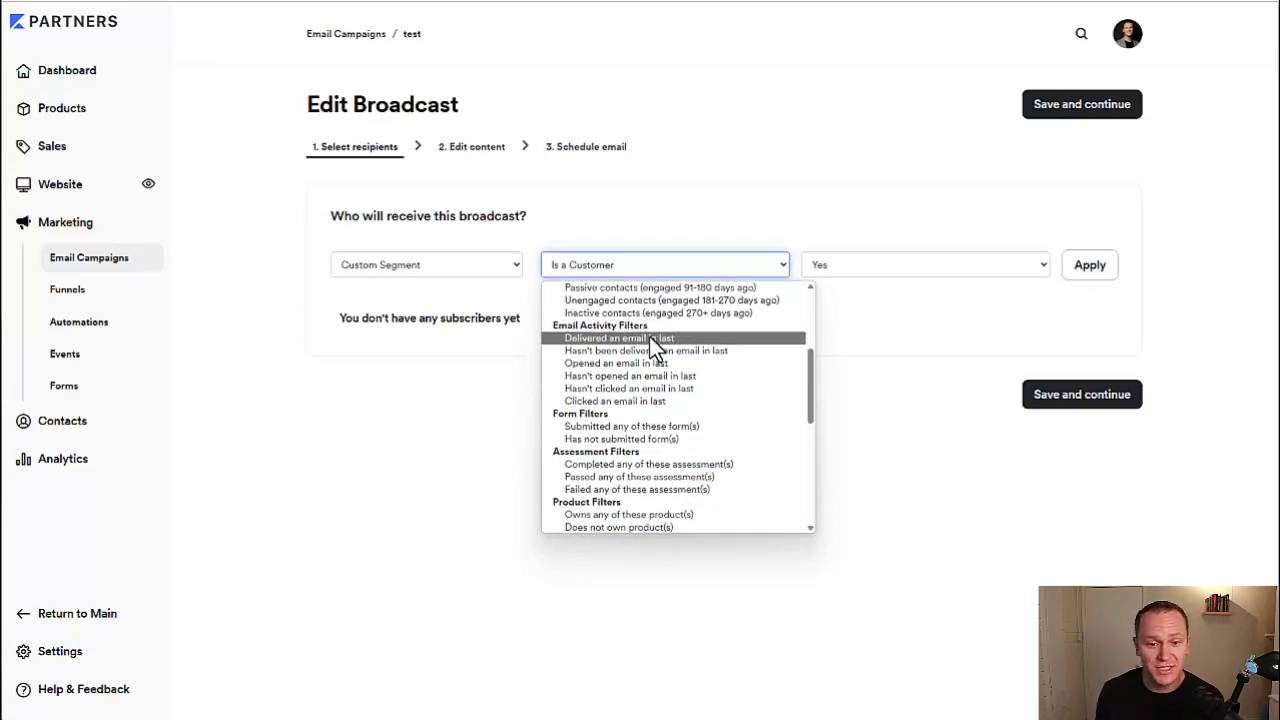
pyautogui.scroll(-1, 649, 337)
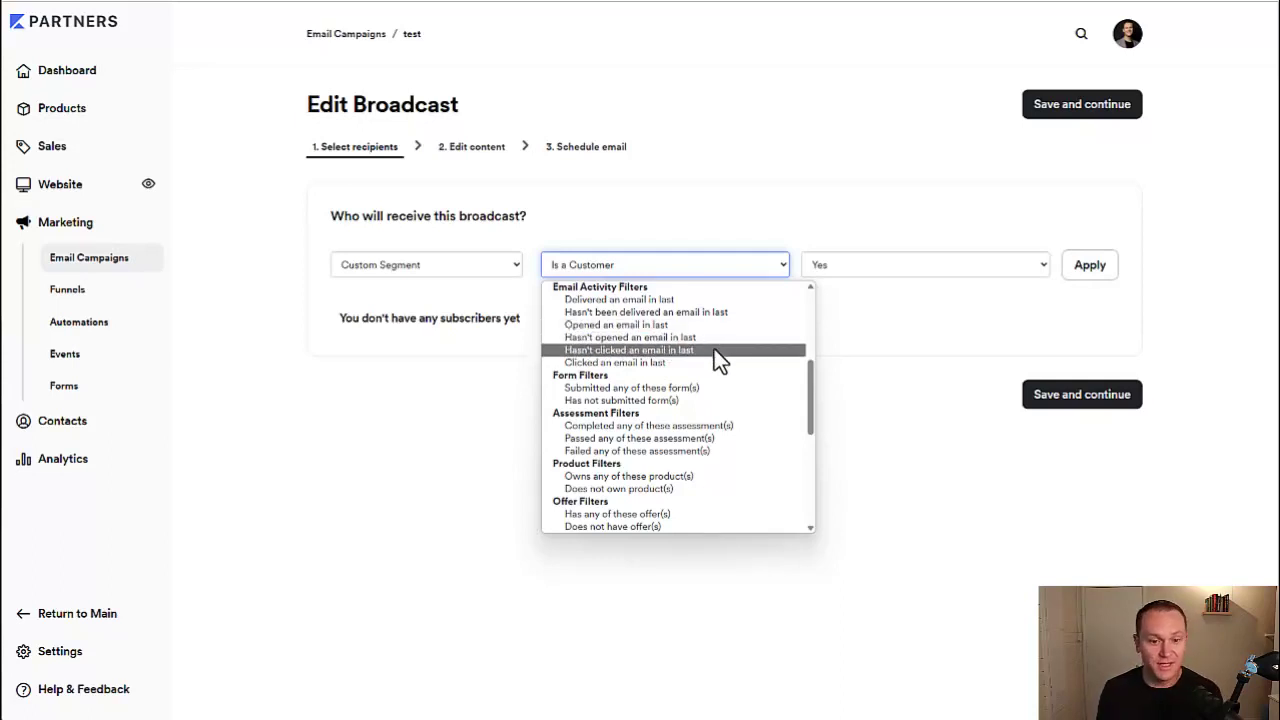
pyautogui.scroll(-1, 710, 355)
pyautogui.scroll(-1, 690, 370)
pyautogui.scroll(-1, 680, 379)
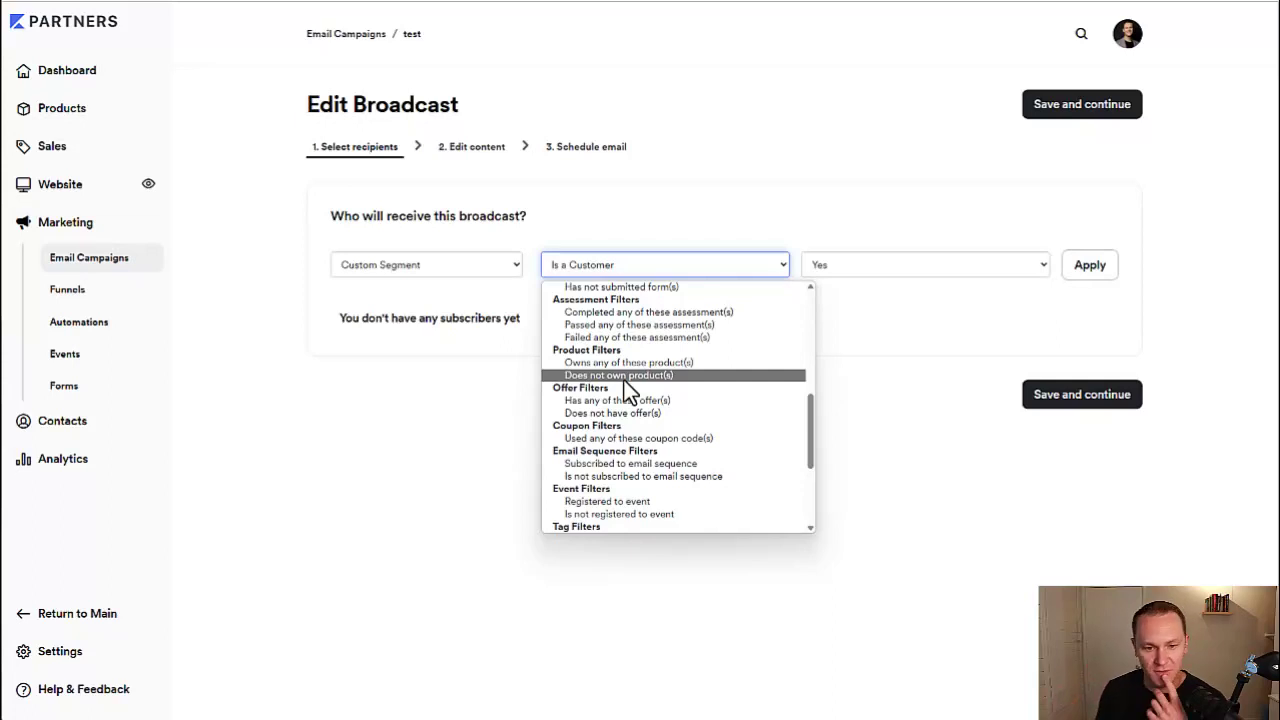
pyautogui.scroll(-1, 624, 380)
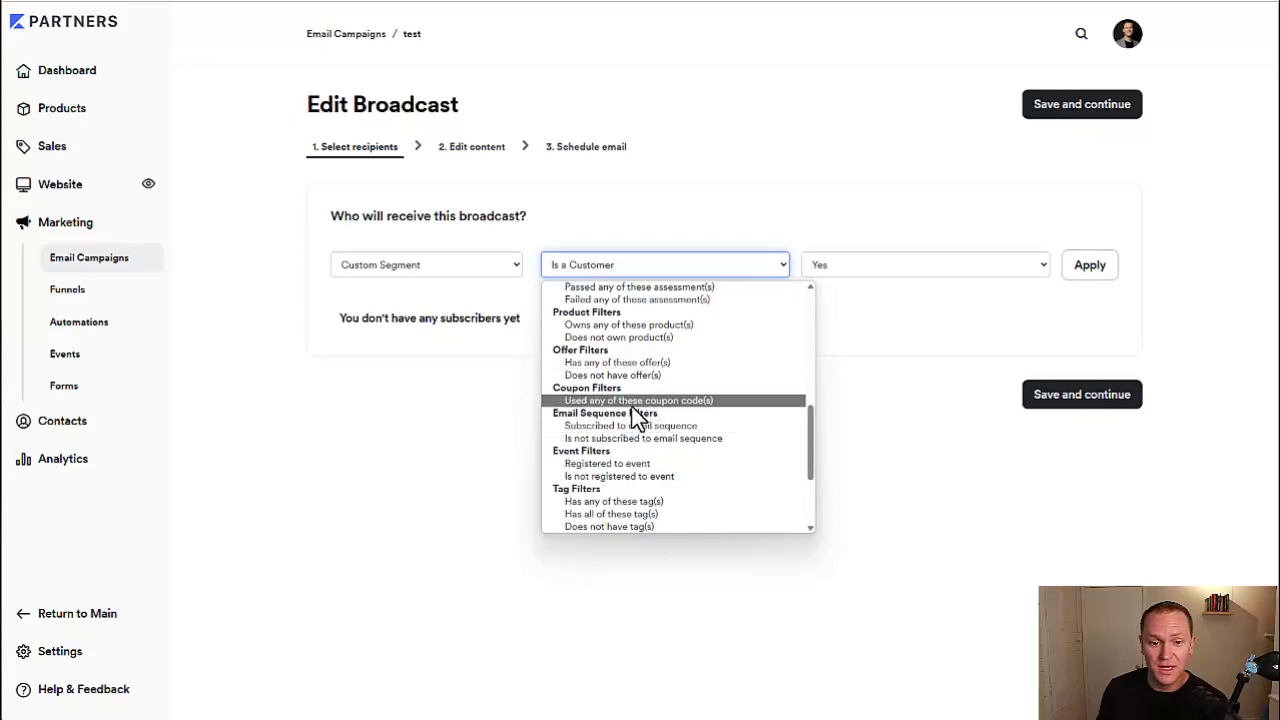
pyautogui.scroll(-1, 662, 400)
pyautogui.scroll(-1, 662, 400)
pyautogui.scroll(-1, 662, 400)
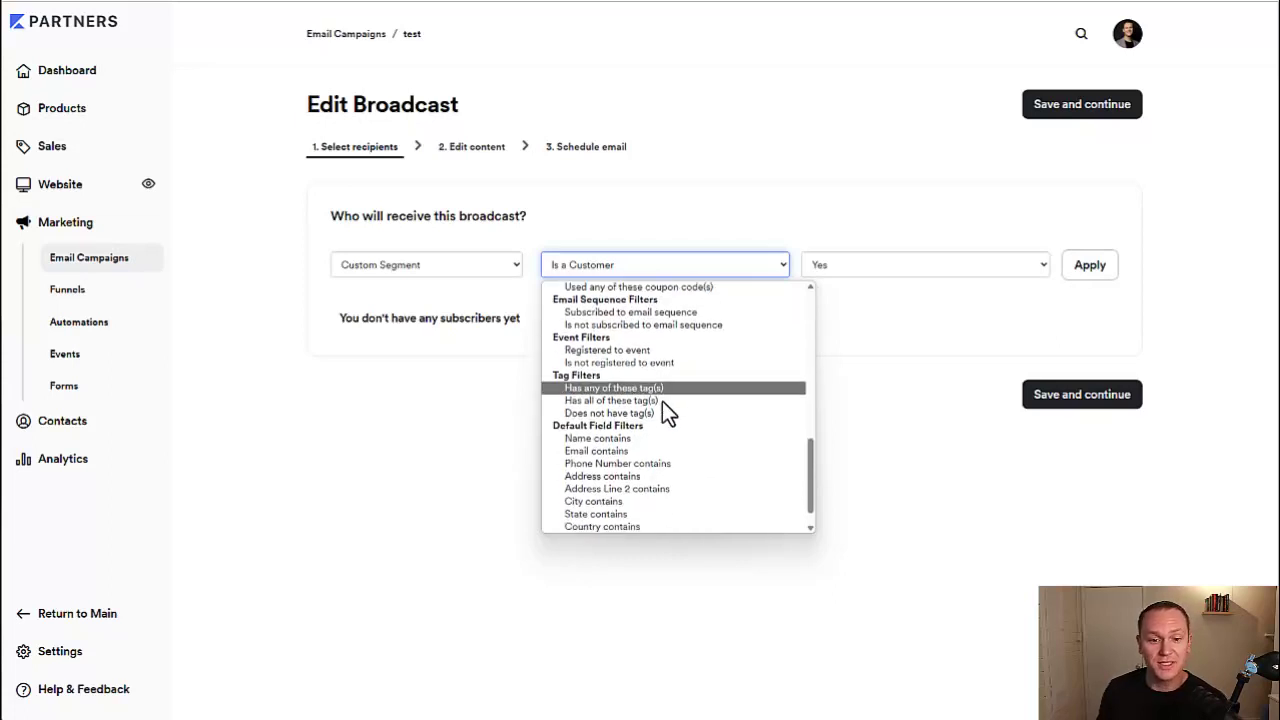
pyautogui.scroll(-1, 614, 354)
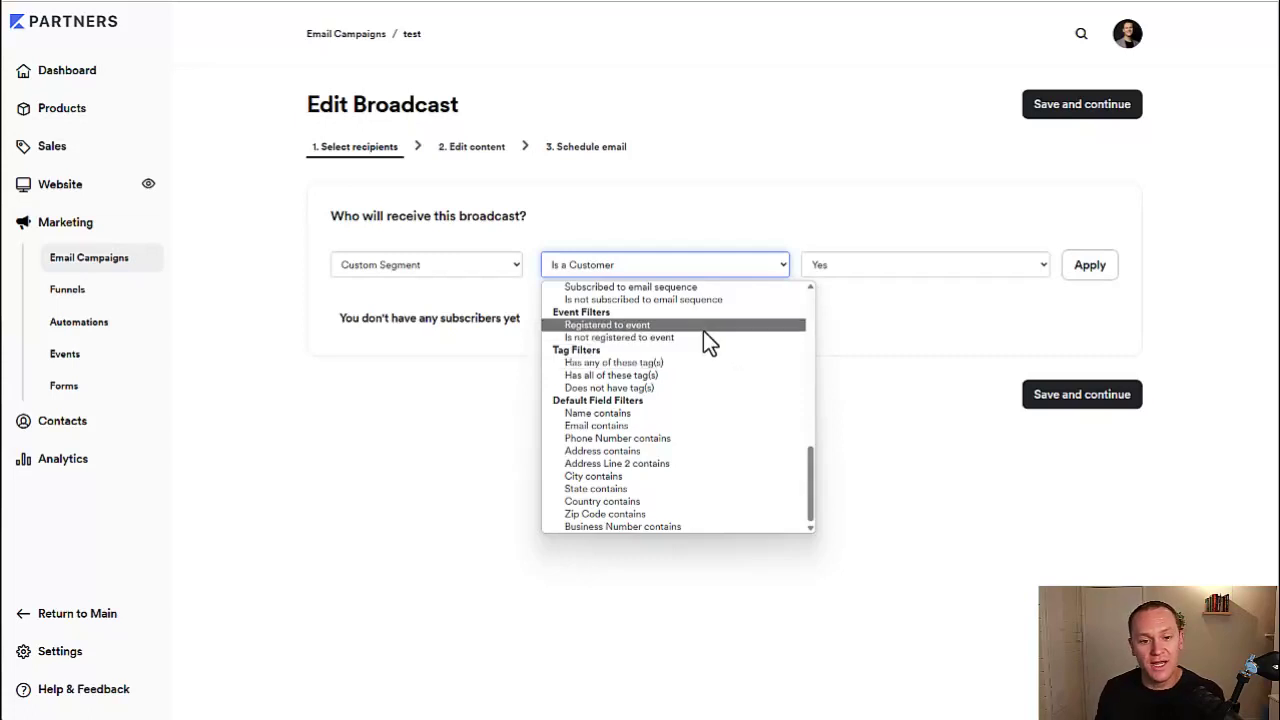
pyautogui.scroll(2, 705, 340)
pyautogui.scroll(1, 708, 344)
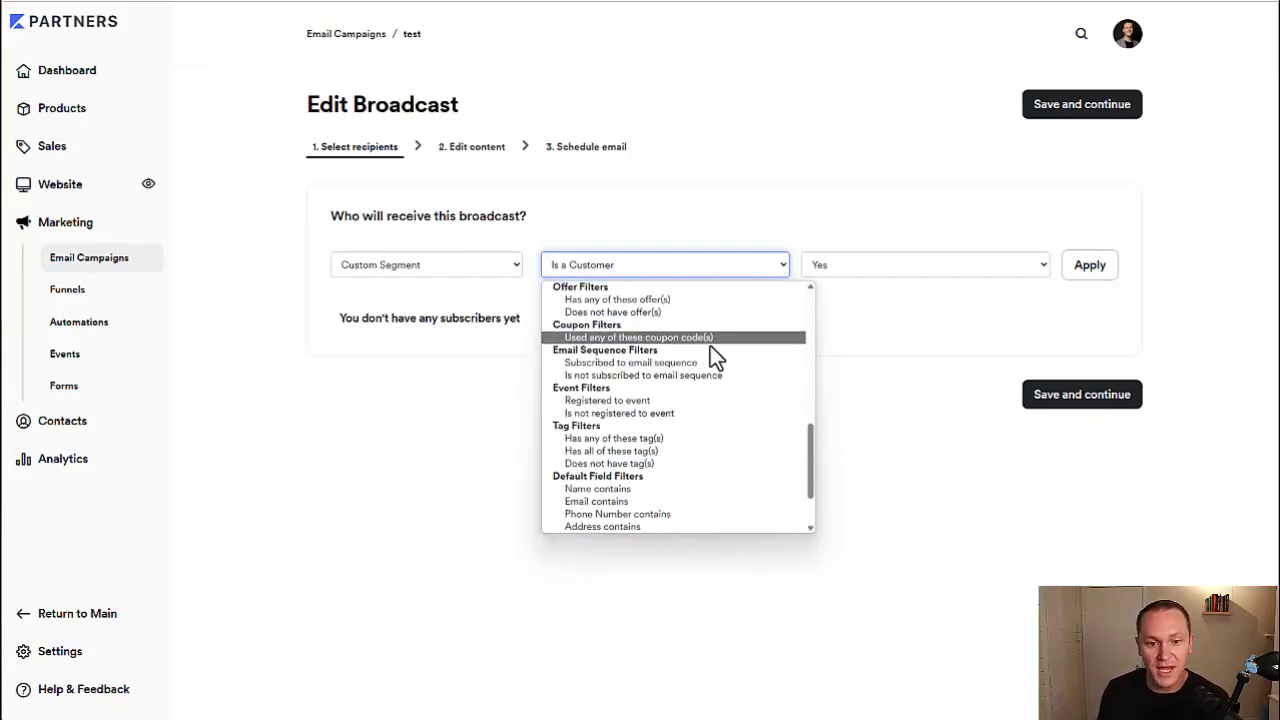
pyautogui.scroll(1, 654, 325)
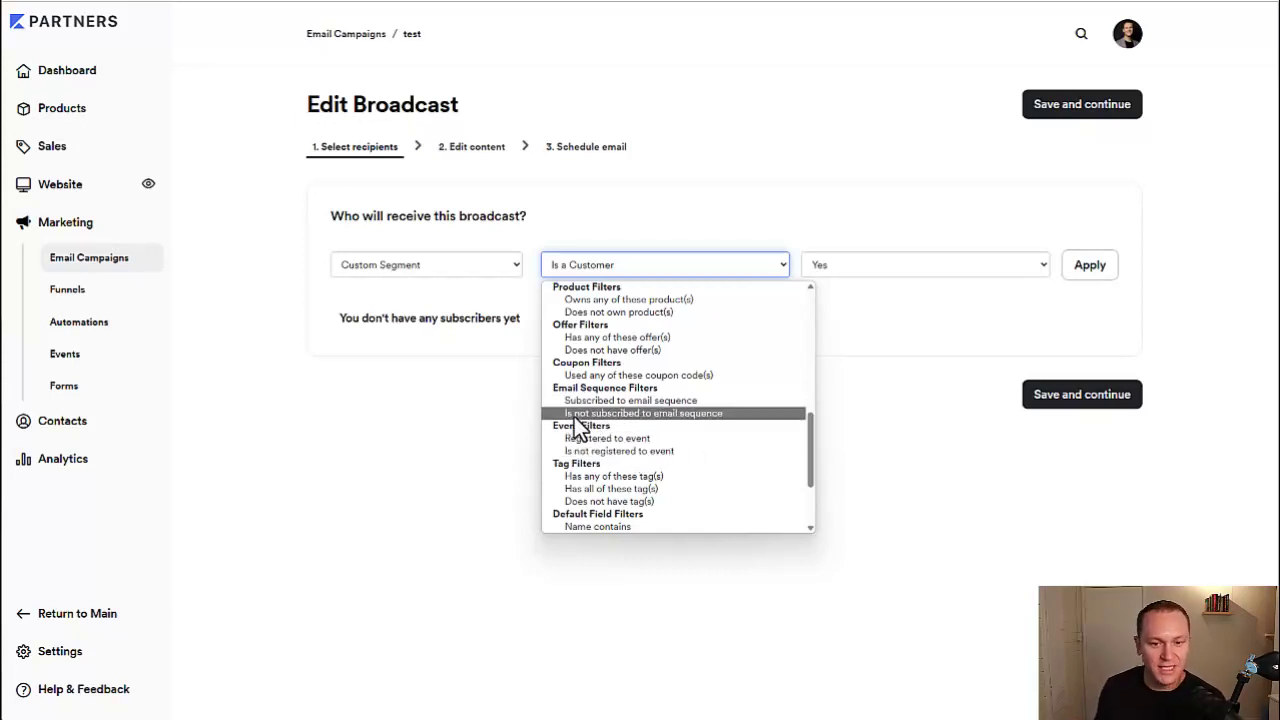
# Step: Filter recipients to contacts not subscribed to 'email sequence Email Sequence' and apply it
pyautogui.click(692, 416)
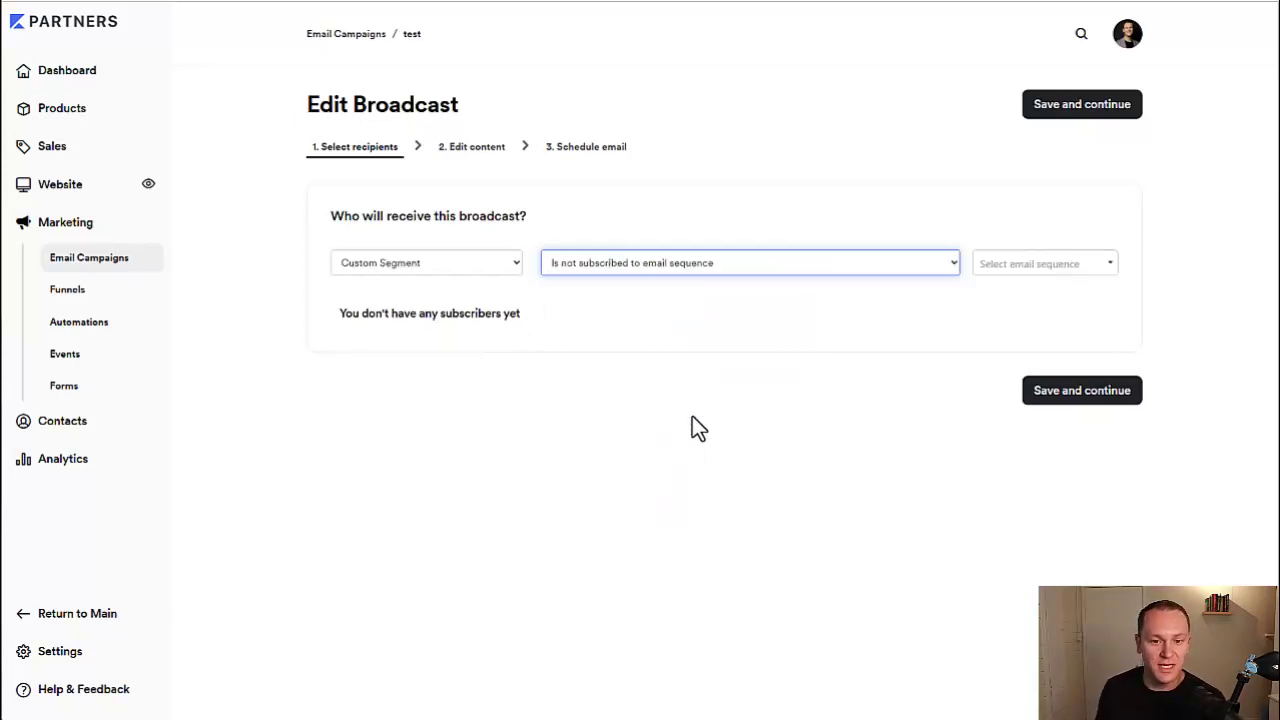
pyautogui.click(1000, 268)
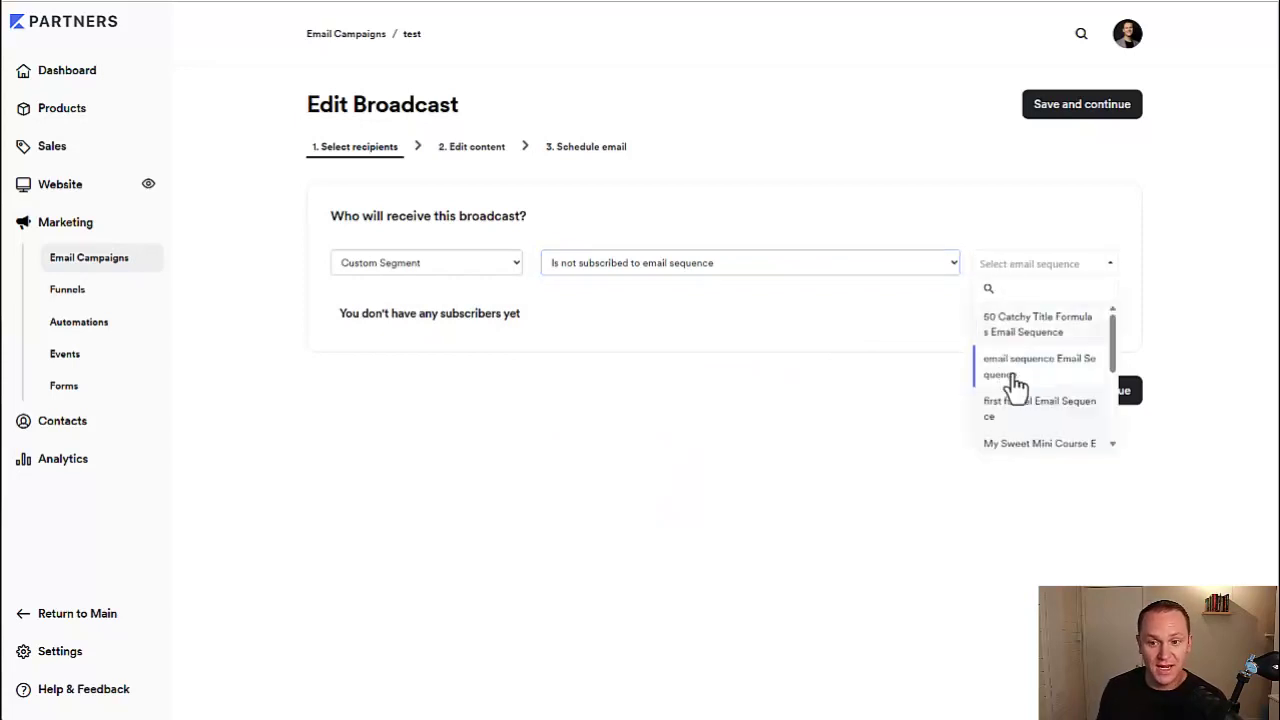
pyautogui.click(1018, 368)
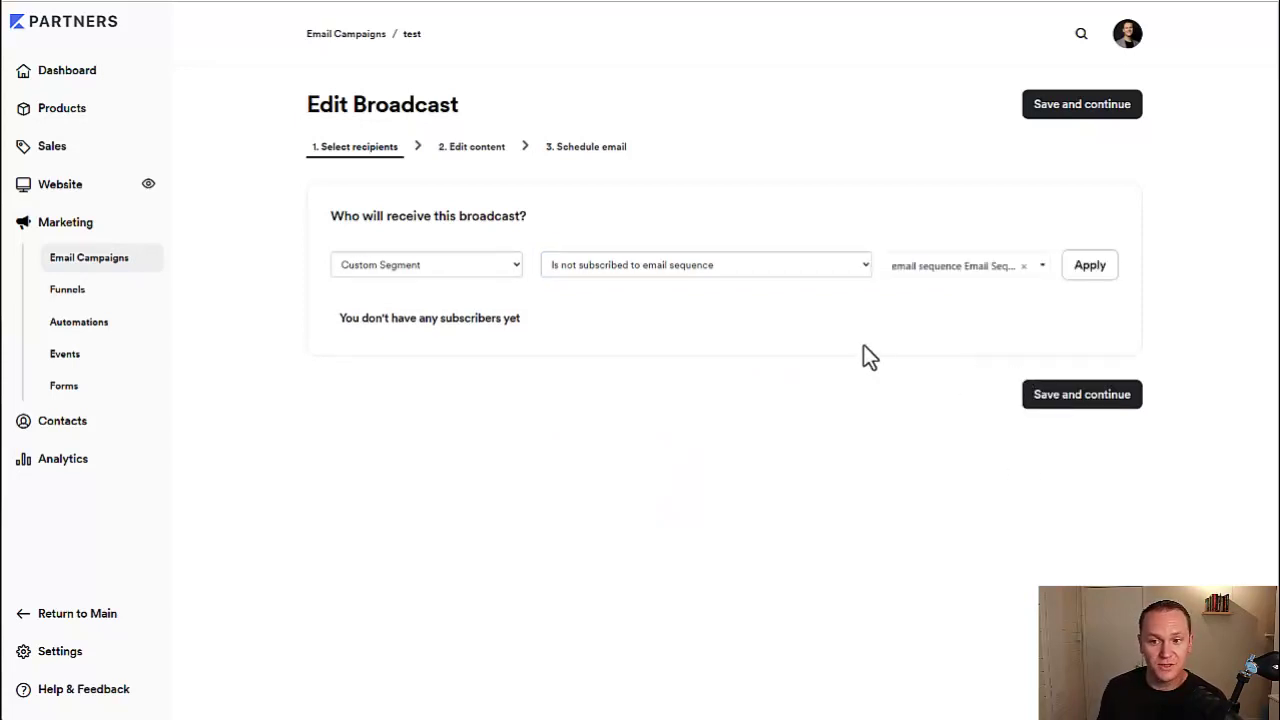
pyautogui.click(1088, 268)
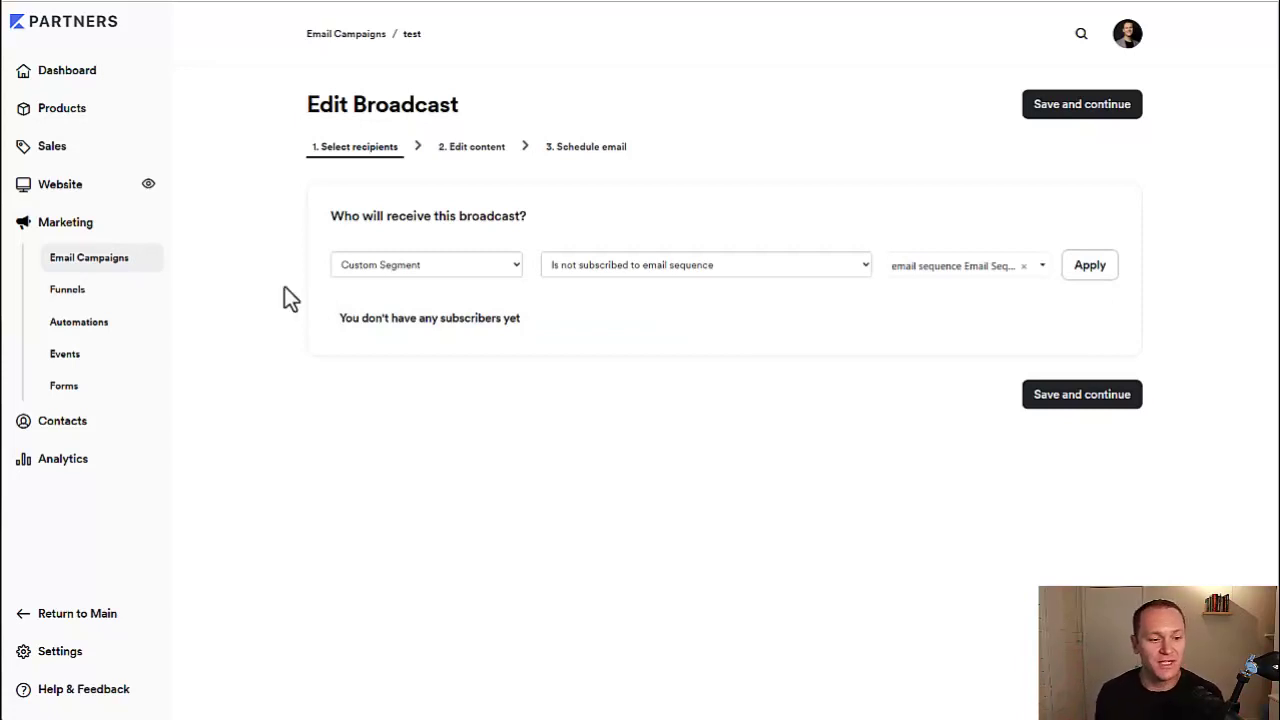
# Step: Go to Settings > Email Templates and highlight the Default and Customized status labels
pyautogui.click(80, 668)
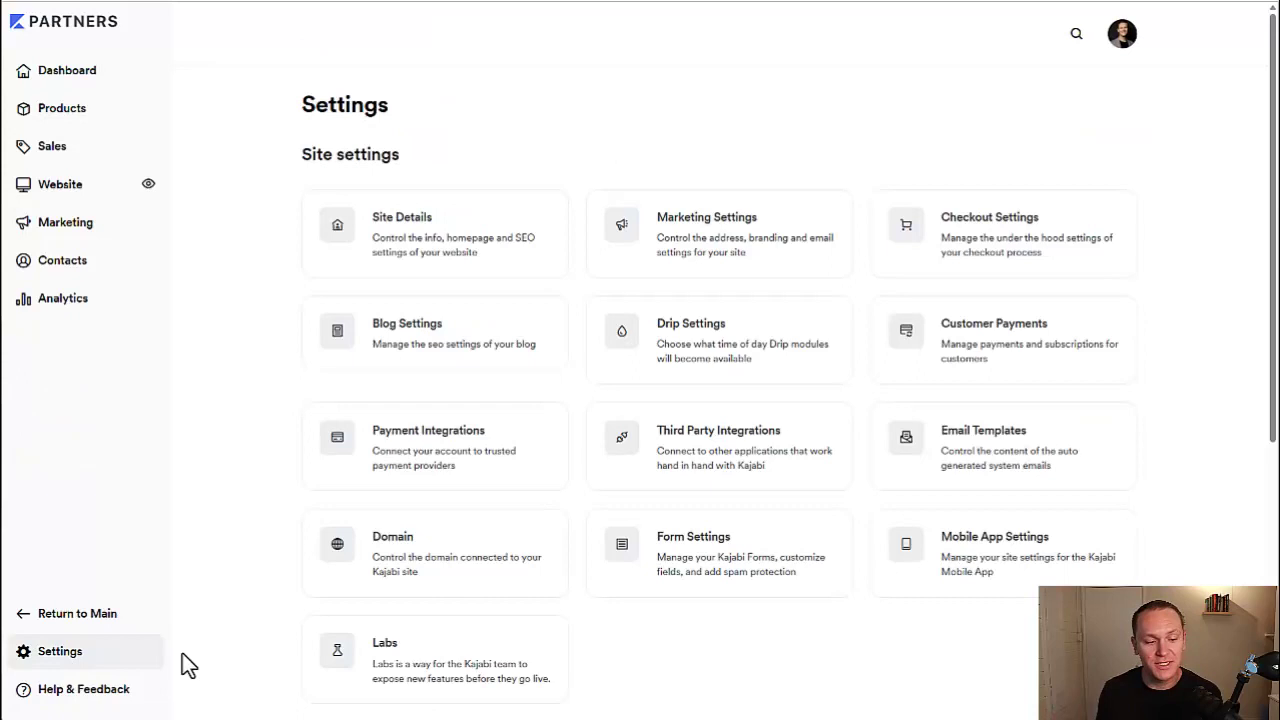
pyautogui.click(997, 458)
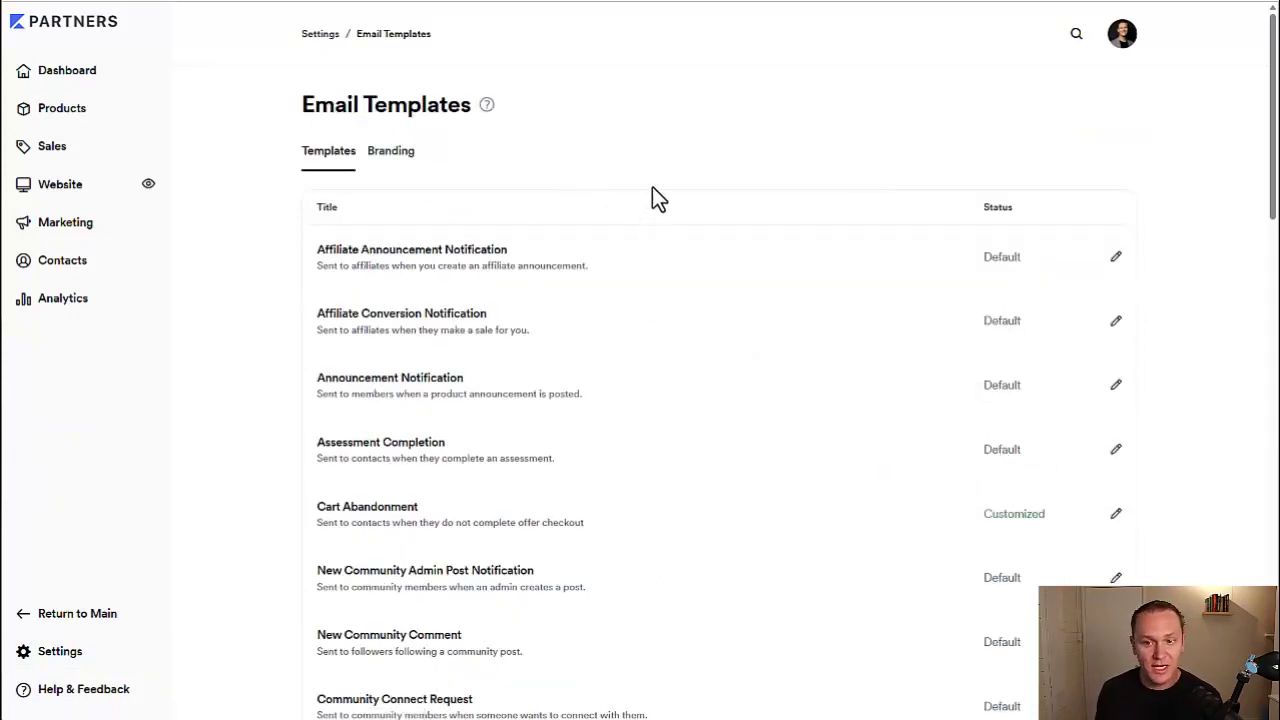
pyautogui.tripleClick(980, 256)
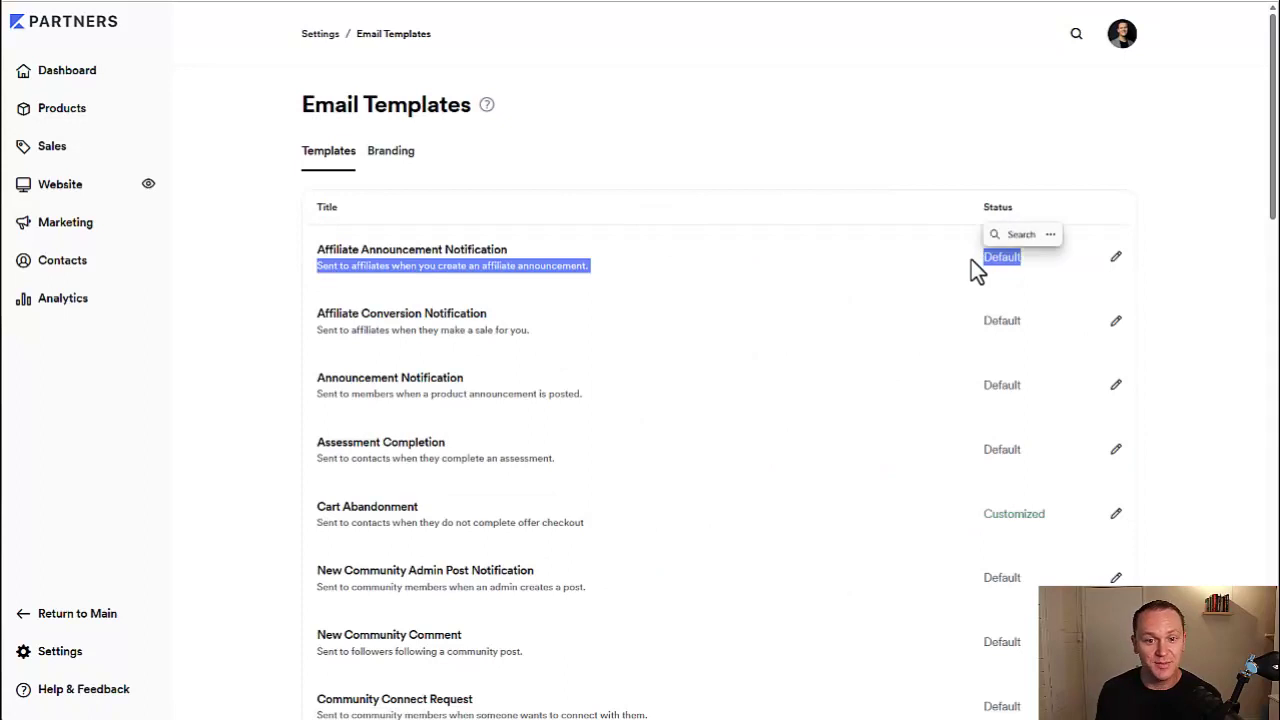
pyautogui.moveTo(984, 513); pyautogui.dragTo(1060, 527)
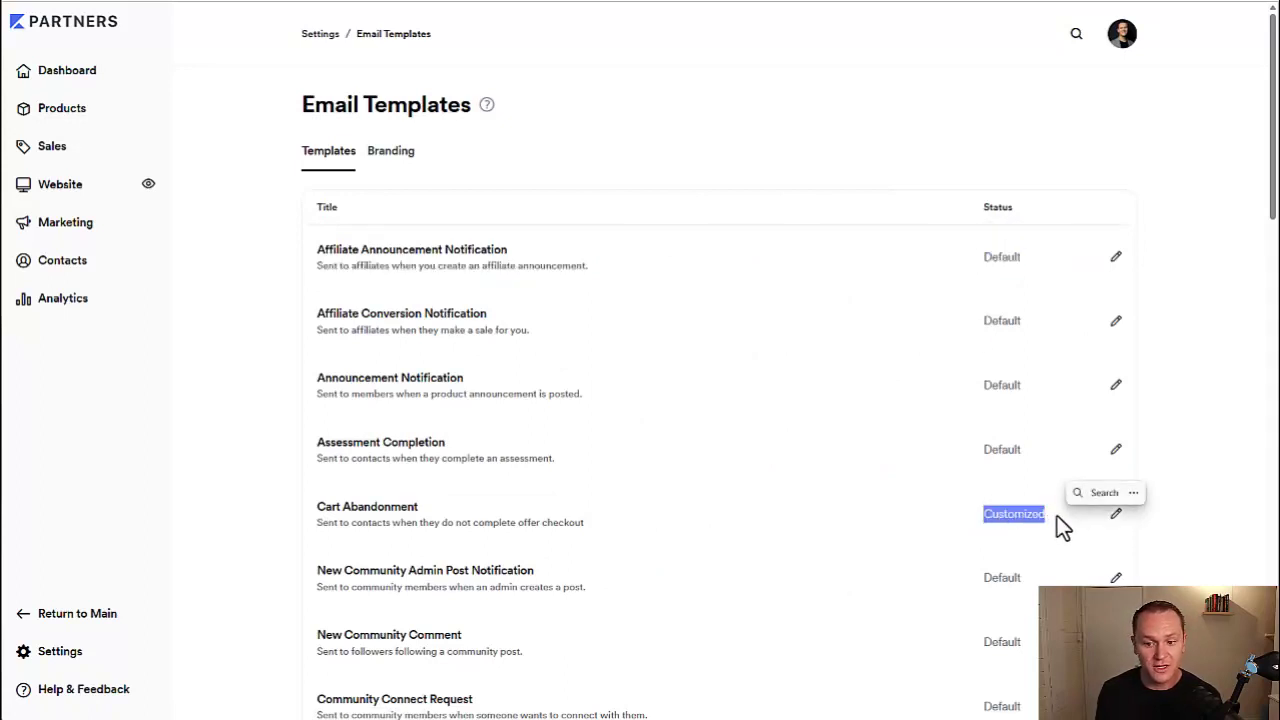
pyautogui.scroll(-2, 1069, 520)
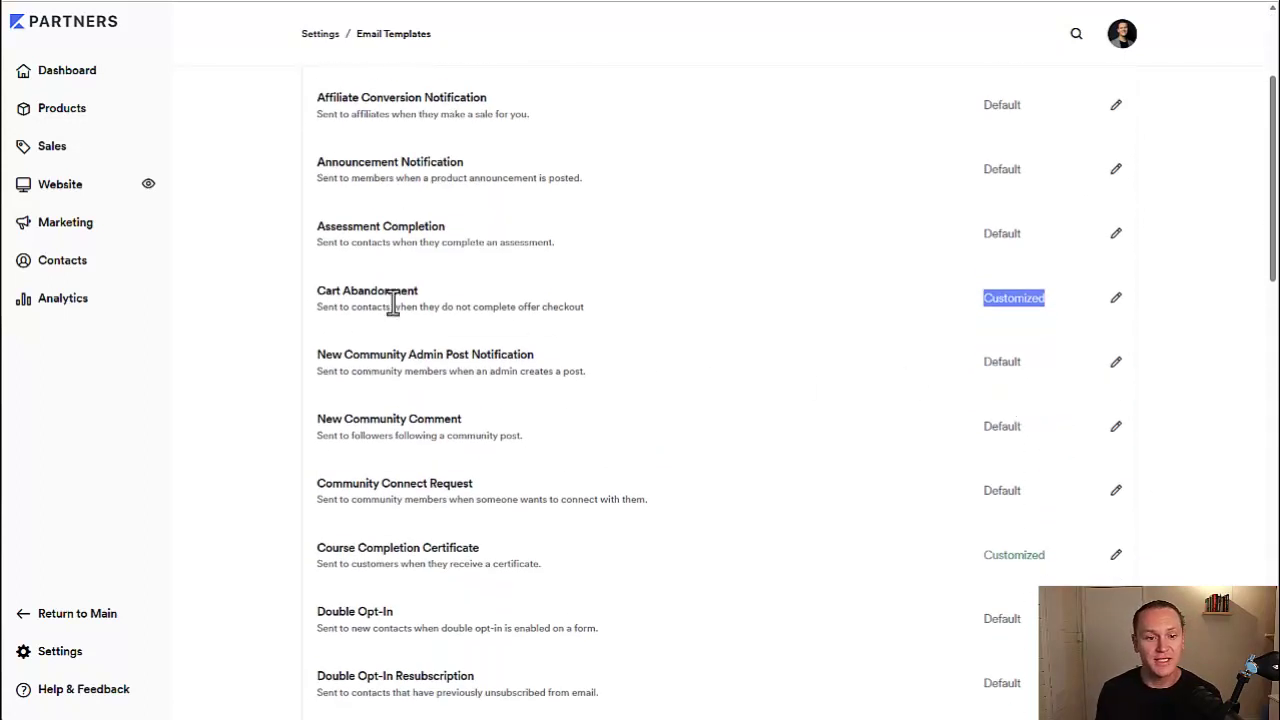
# Step: Highlight the Cart Abandonment template title, then open that template for editing
pyautogui.moveTo(432, 290); pyautogui.dragTo(311, 292)
pyautogui.click(231, 338)
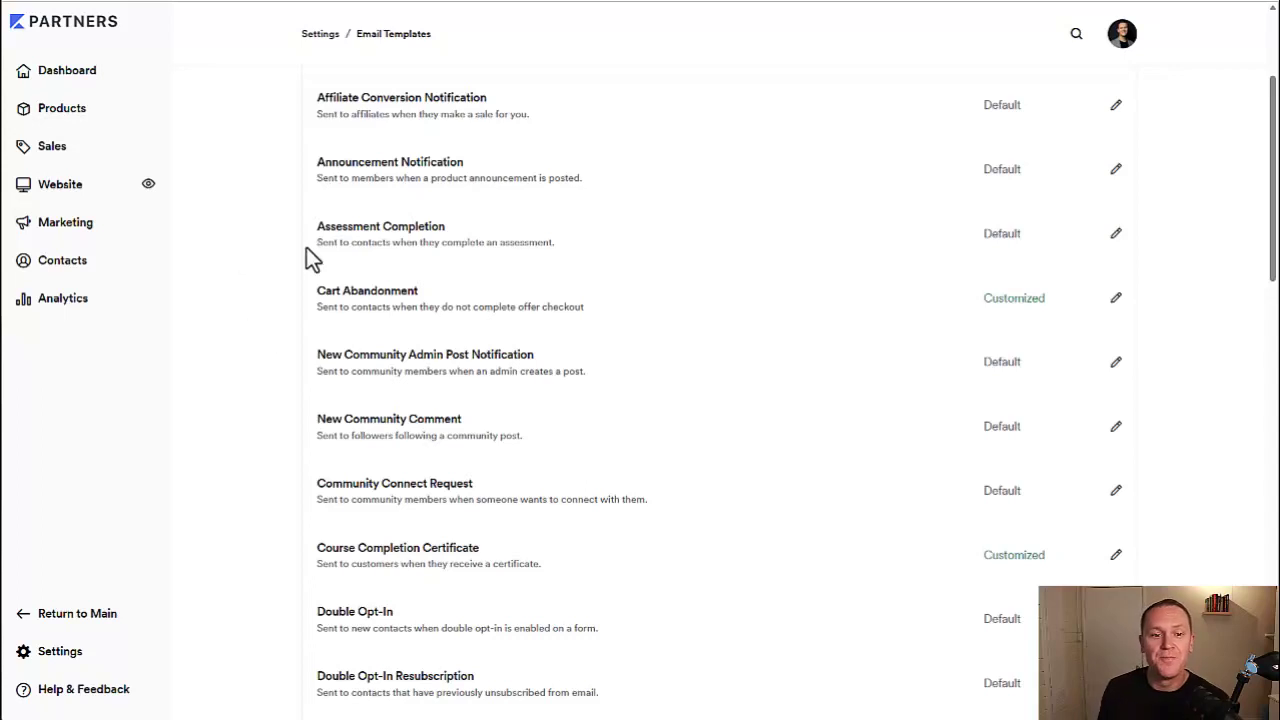
pyautogui.moveTo(308, 297); pyautogui.dragTo(450, 296)
pyautogui.click(438, 299)
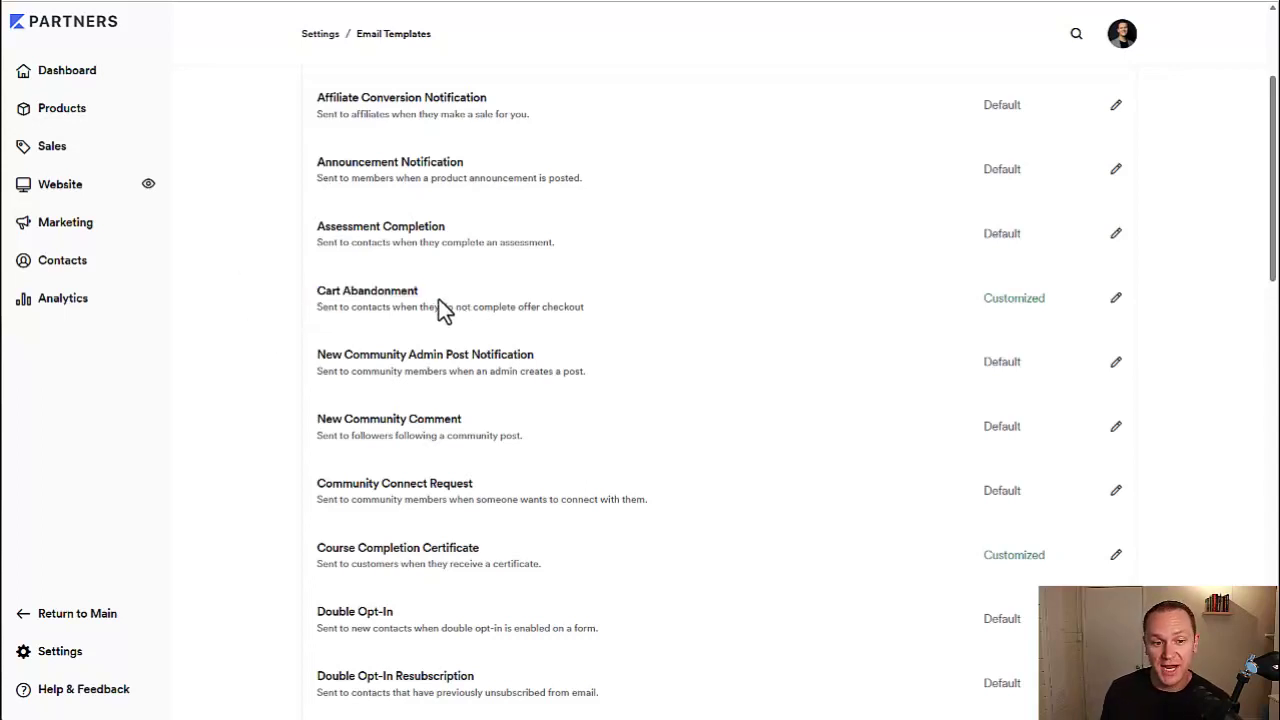
pyautogui.moveTo(336, 307); pyautogui.dragTo(328, 307)
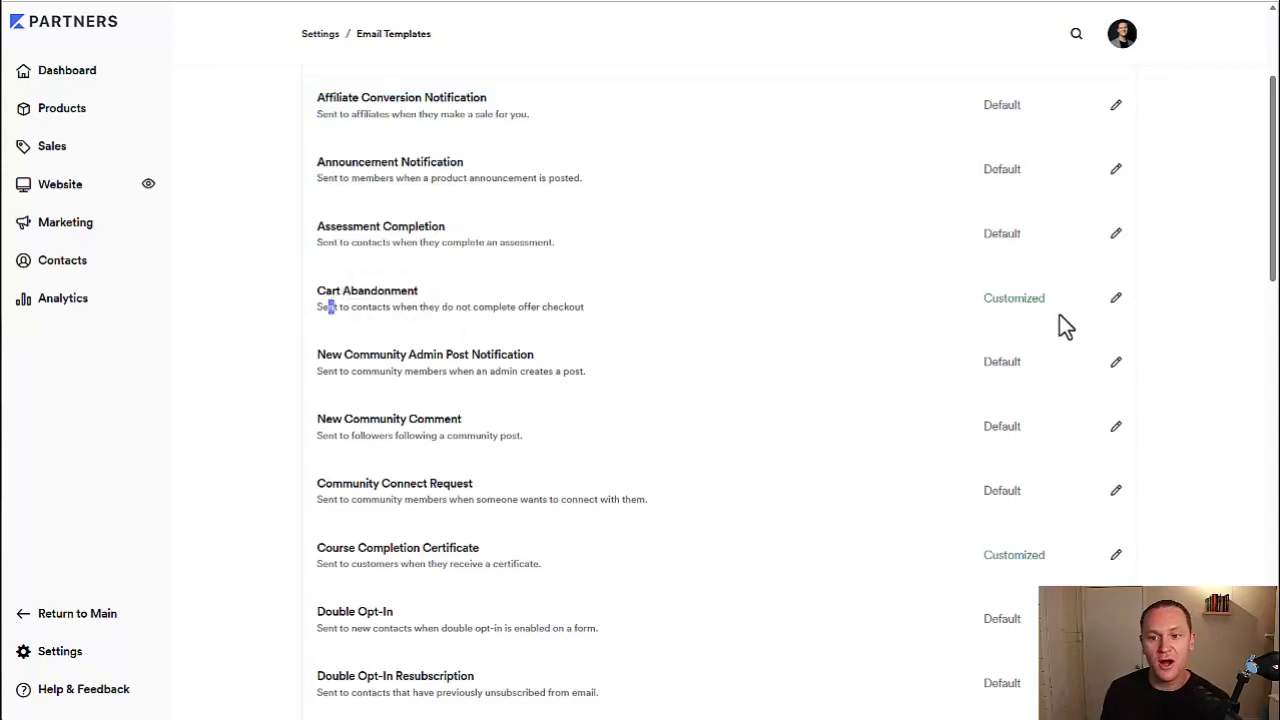
pyautogui.click(1114, 300)
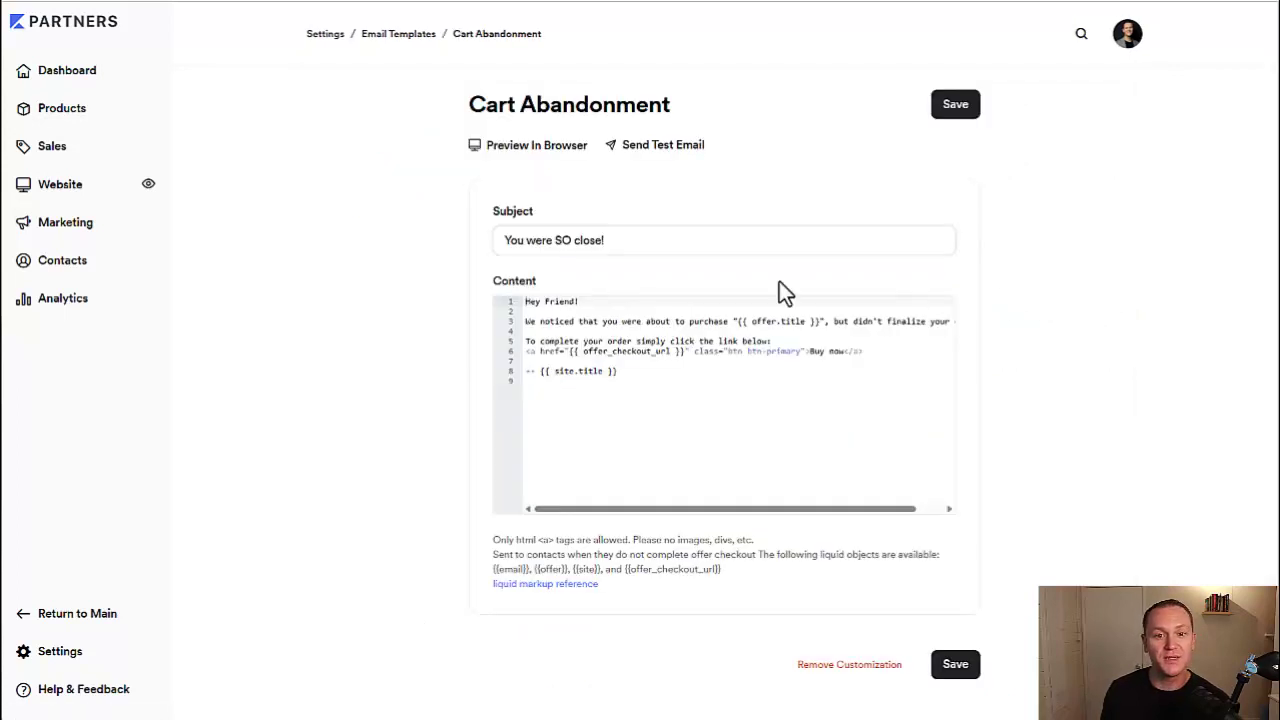
# Step: Highlight the subject, body and 'Hey Friend!' greeting, then go back without saving
pyautogui.moveTo(617, 240); pyautogui.dragTo(375, 247)
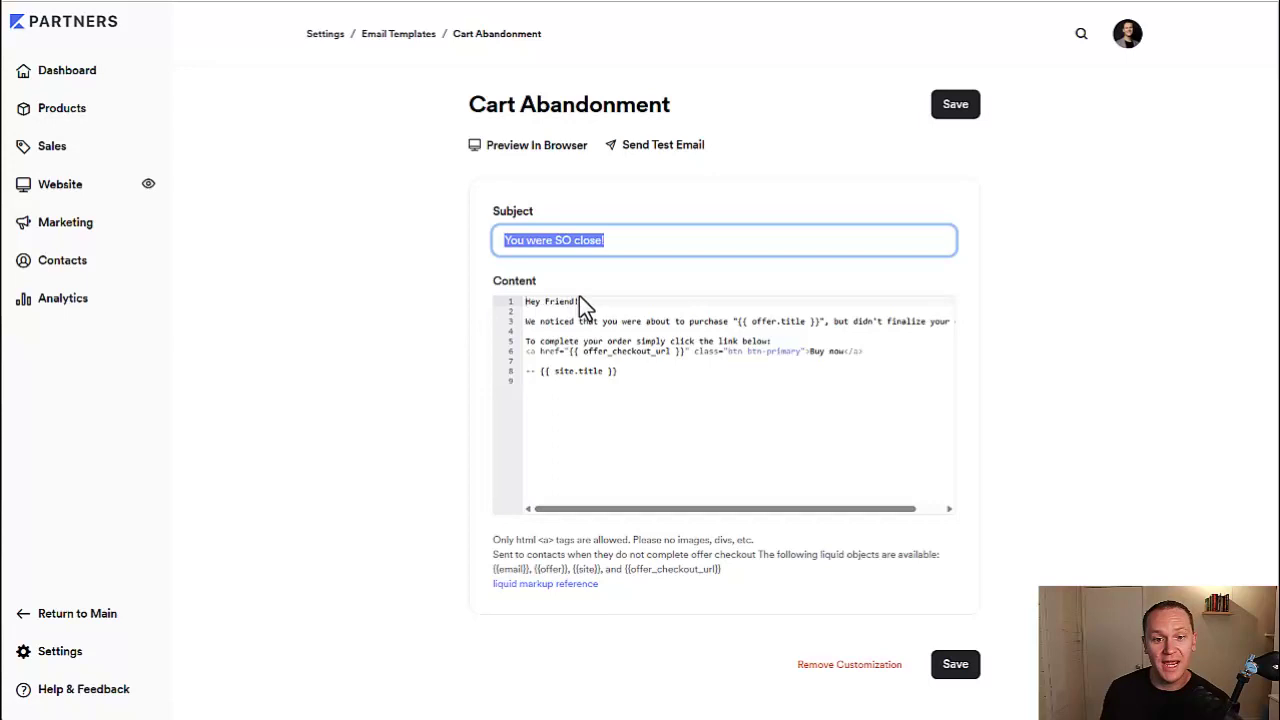
pyautogui.click(506, 314)
pyautogui.moveTo(634, 380); pyautogui.dragTo(522, 303)
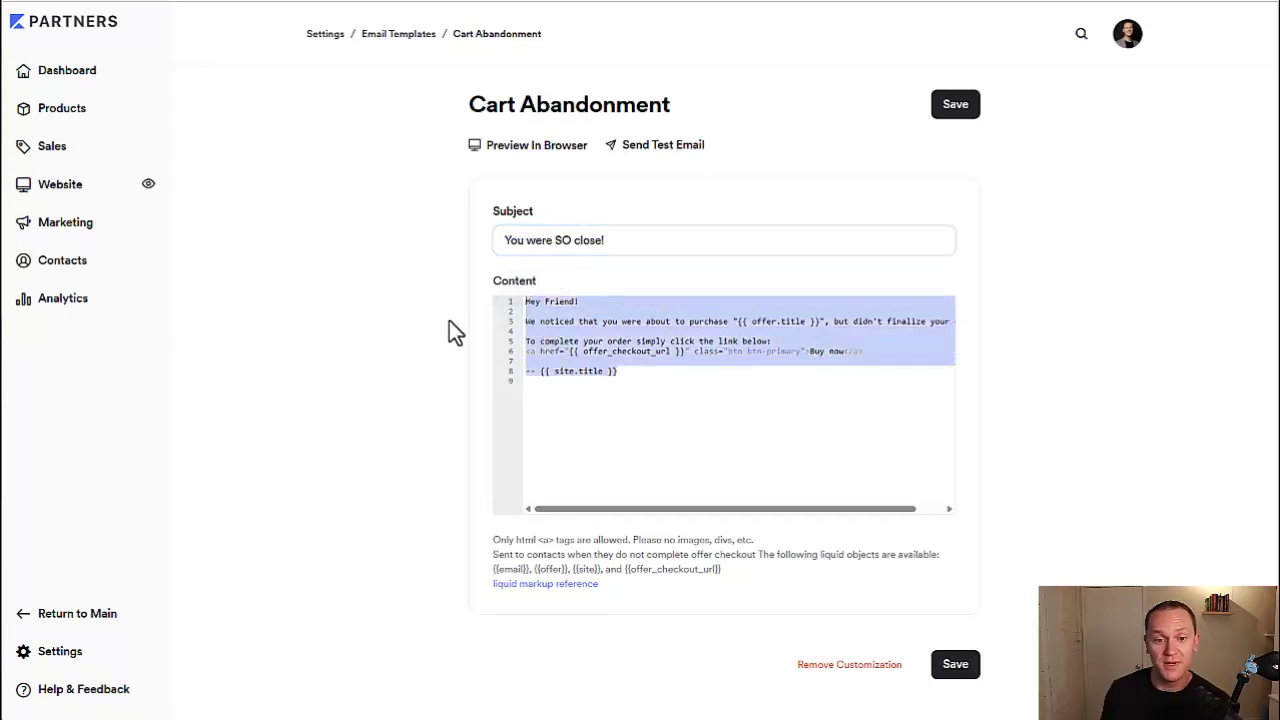
pyautogui.click(602, 417)
pyautogui.click(673, 374)
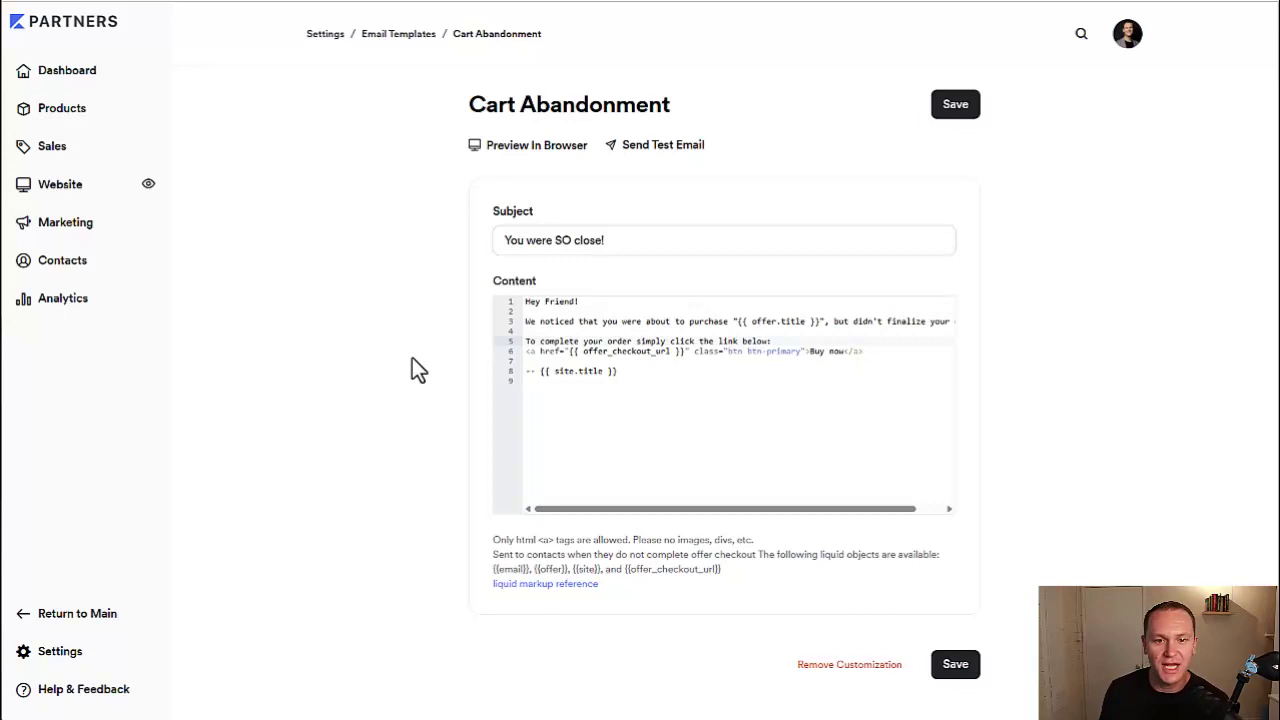
pyautogui.moveTo(526, 301); pyautogui.dragTo(580, 300)
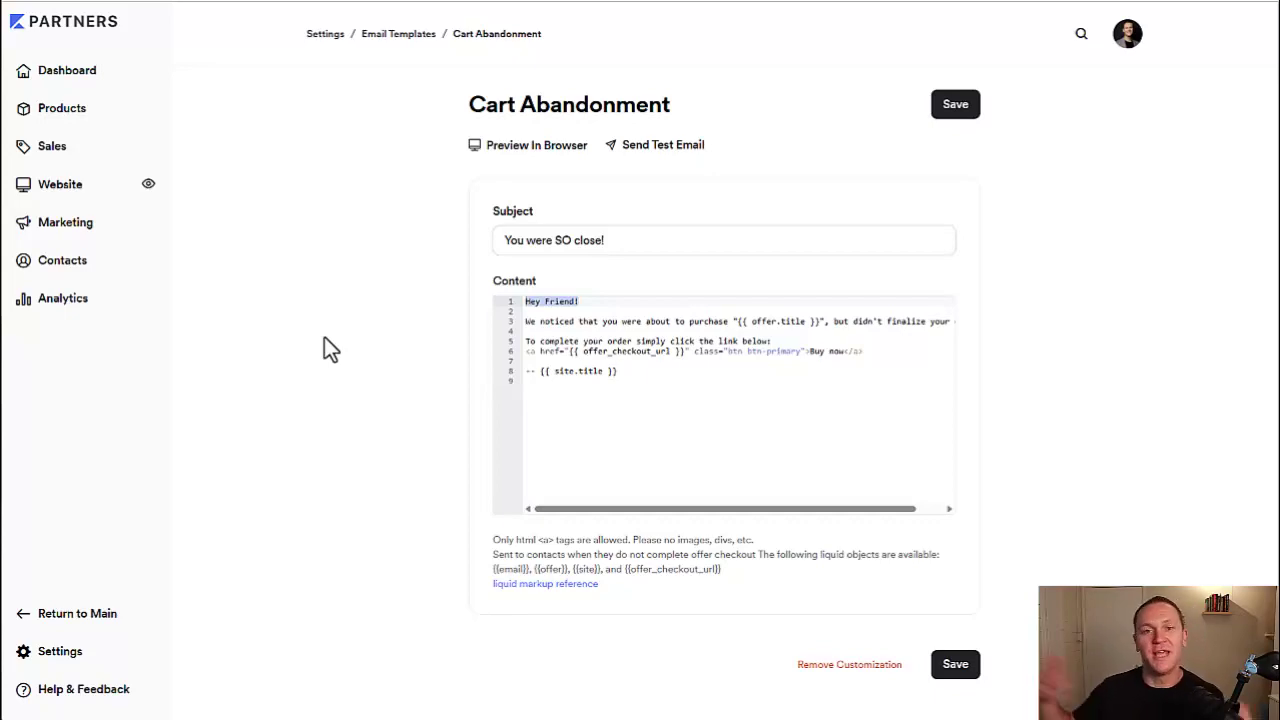
pyautogui.hotkey('alt', 'Left')
# Step: Scroll the Email Templates list and highlight several template entries
pyautogui.scroll(-1, 216, 240)
pyautogui.scroll(-1, 219, 236)
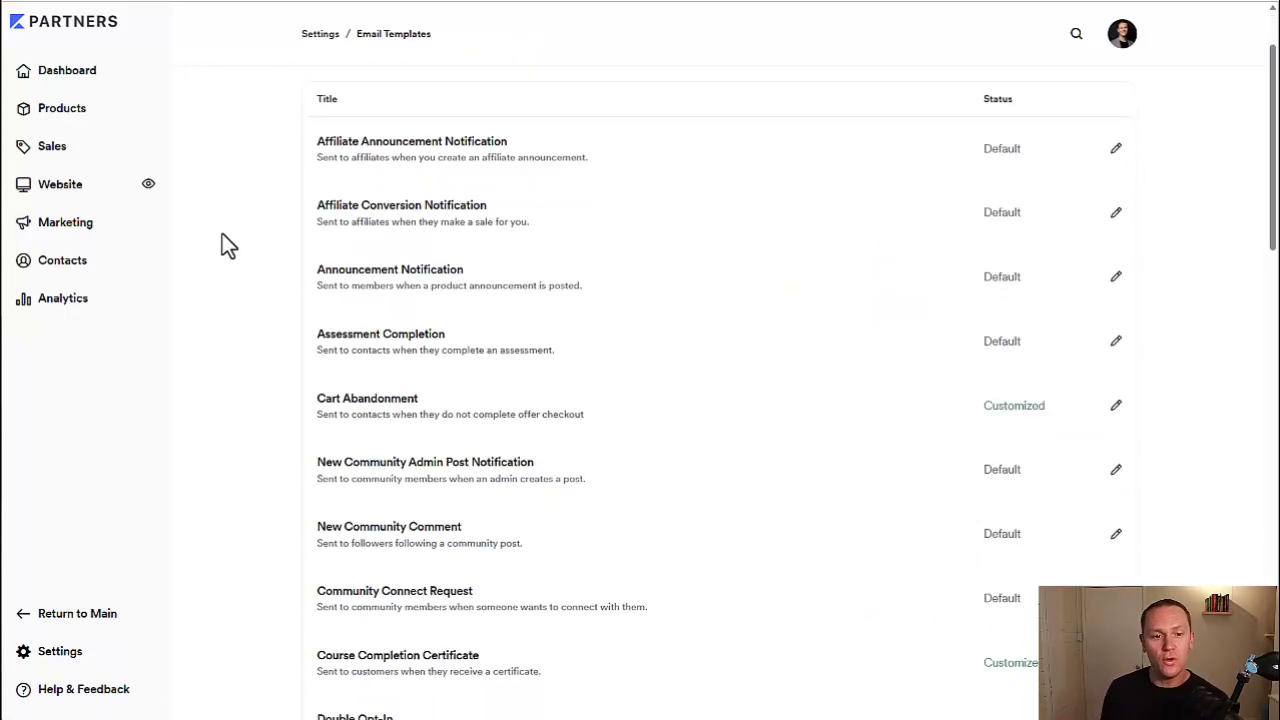
pyautogui.scroll(-1, 222, 235)
pyautogui.scroll(1, 227, 238)
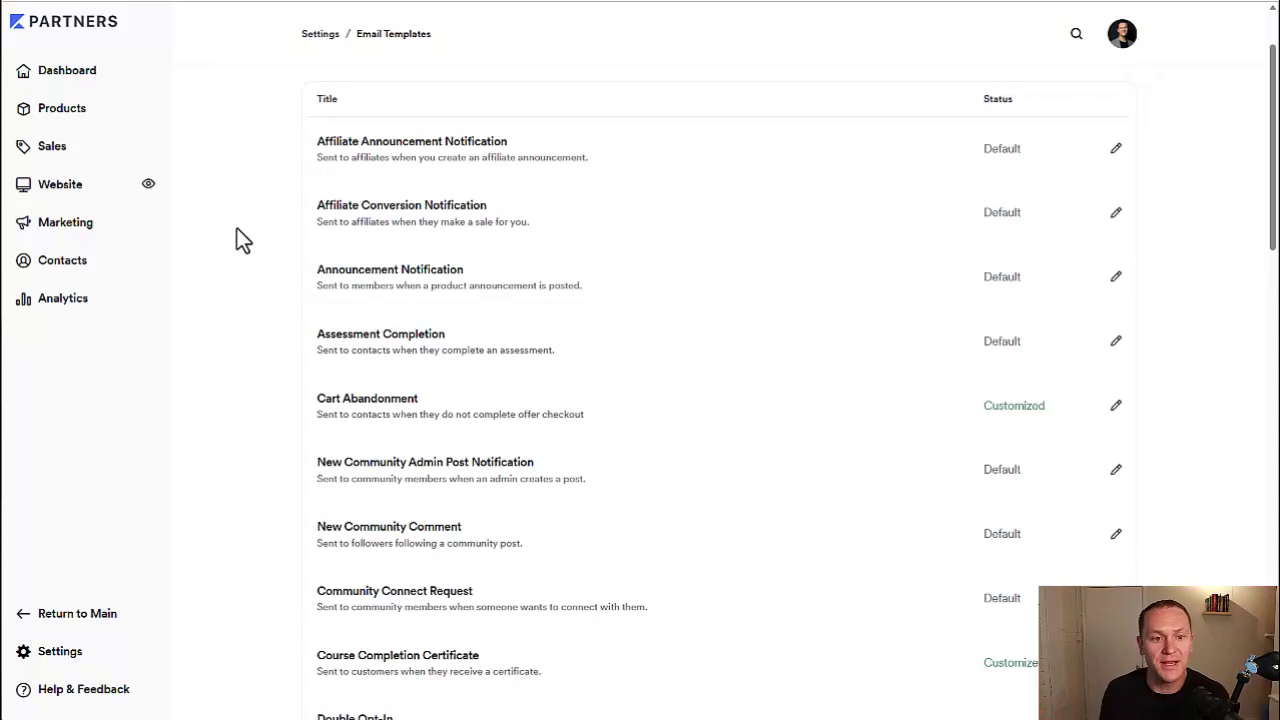
pyautogui.moveTo(296, 145); pyautogui.dragTo(557, 160)
pyautogui.click(671, 207)
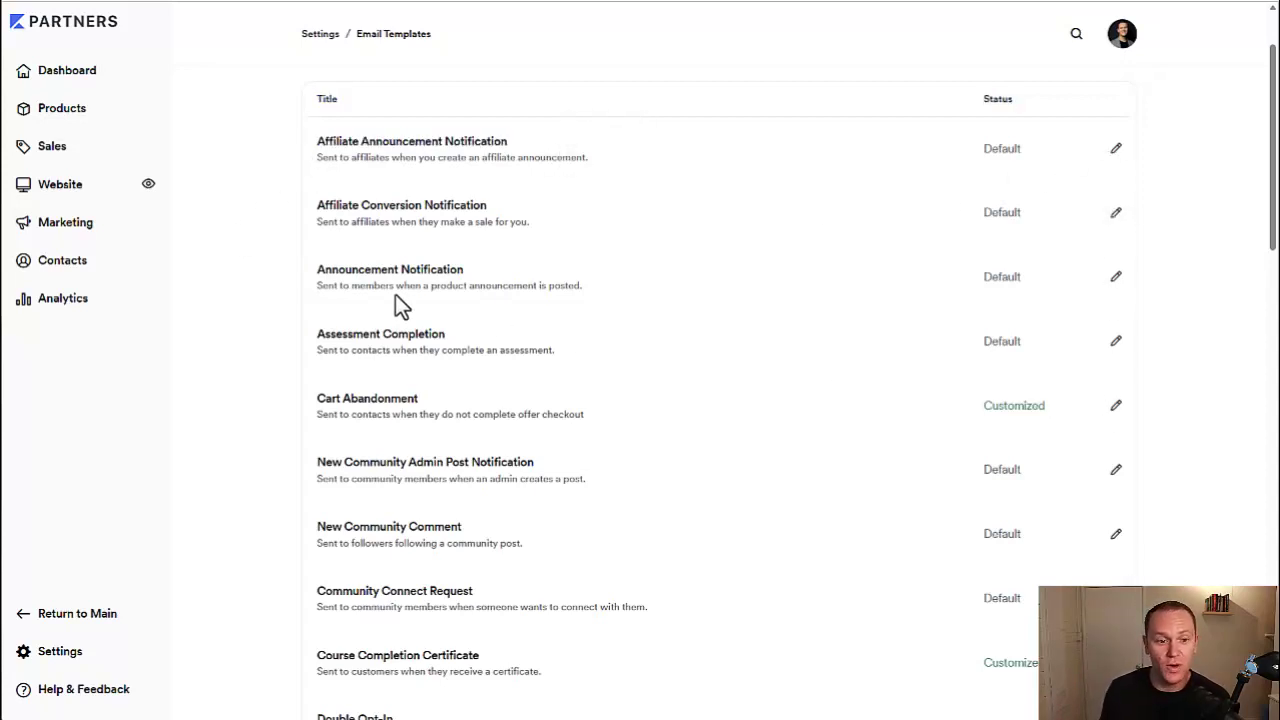
pyautogui.scroll(-1, 395, 294)
pyautogui.moveTo(454, 229); pyautogui.dragTo(278, 227)
pyautogui.click(277, 227)
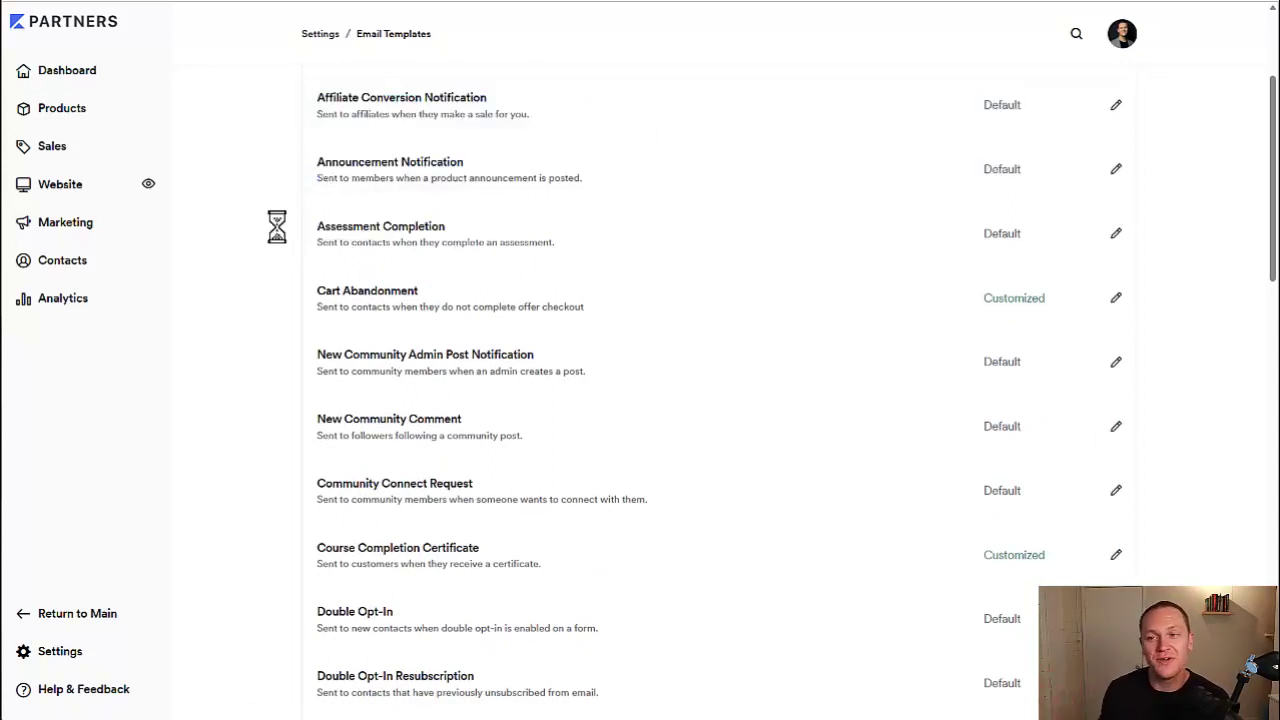
pyautogui.click(355, 234)
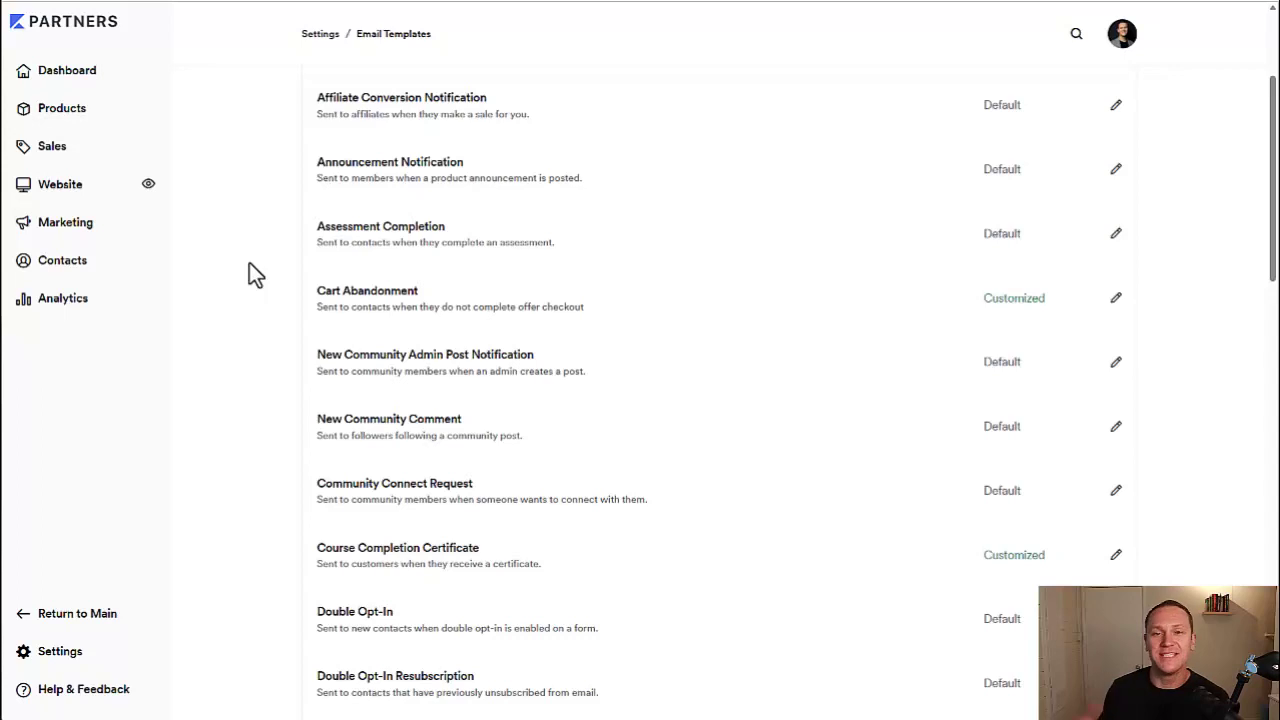
# Step: View the Member Drip Notification template and return to the templates list
pyautogui.scroll(-2, 264, 259)
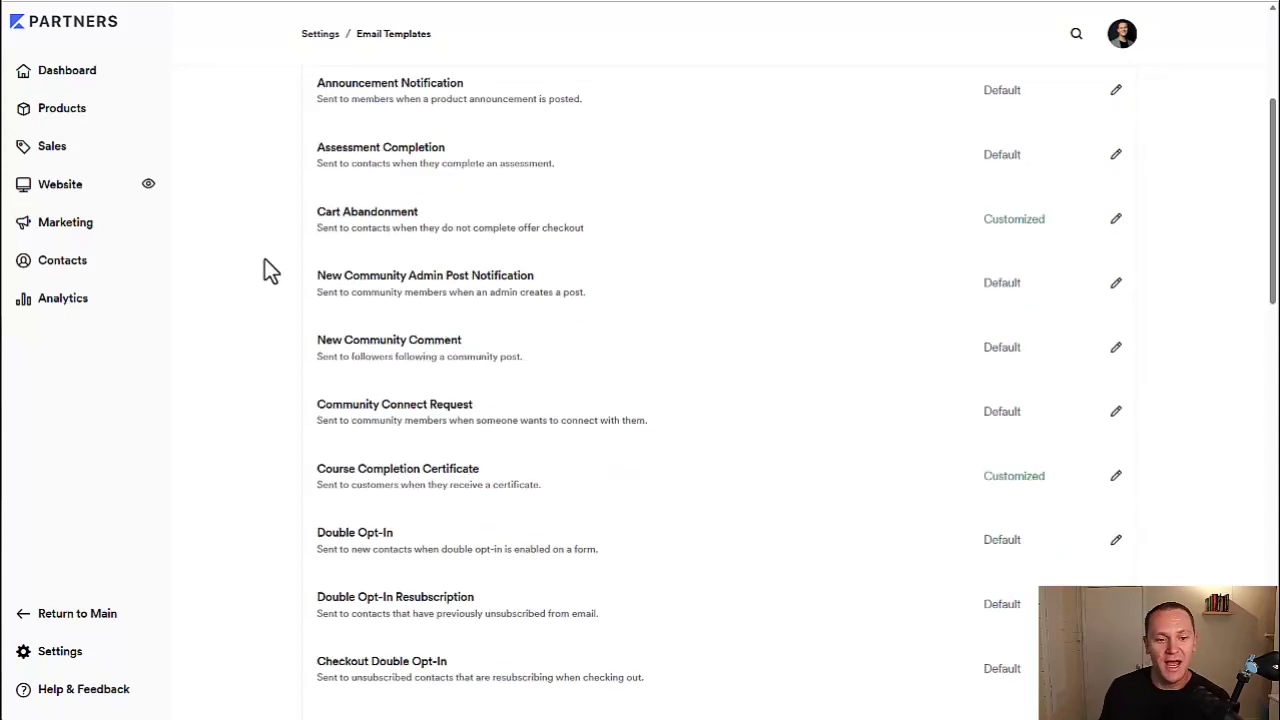
pyautogui.scroll(-2, 265, 259)
pyautogui.scroll(-1, 265, 260)
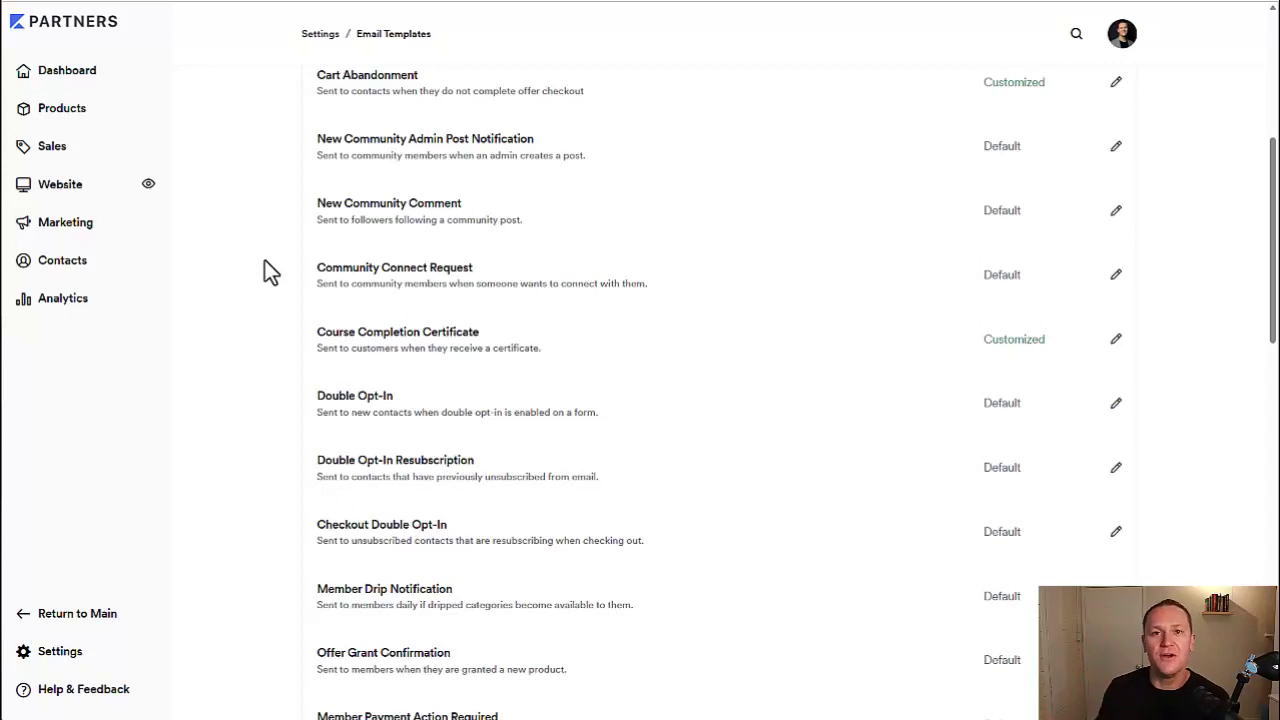
pyautogui.scroll(-2, 265, 260)
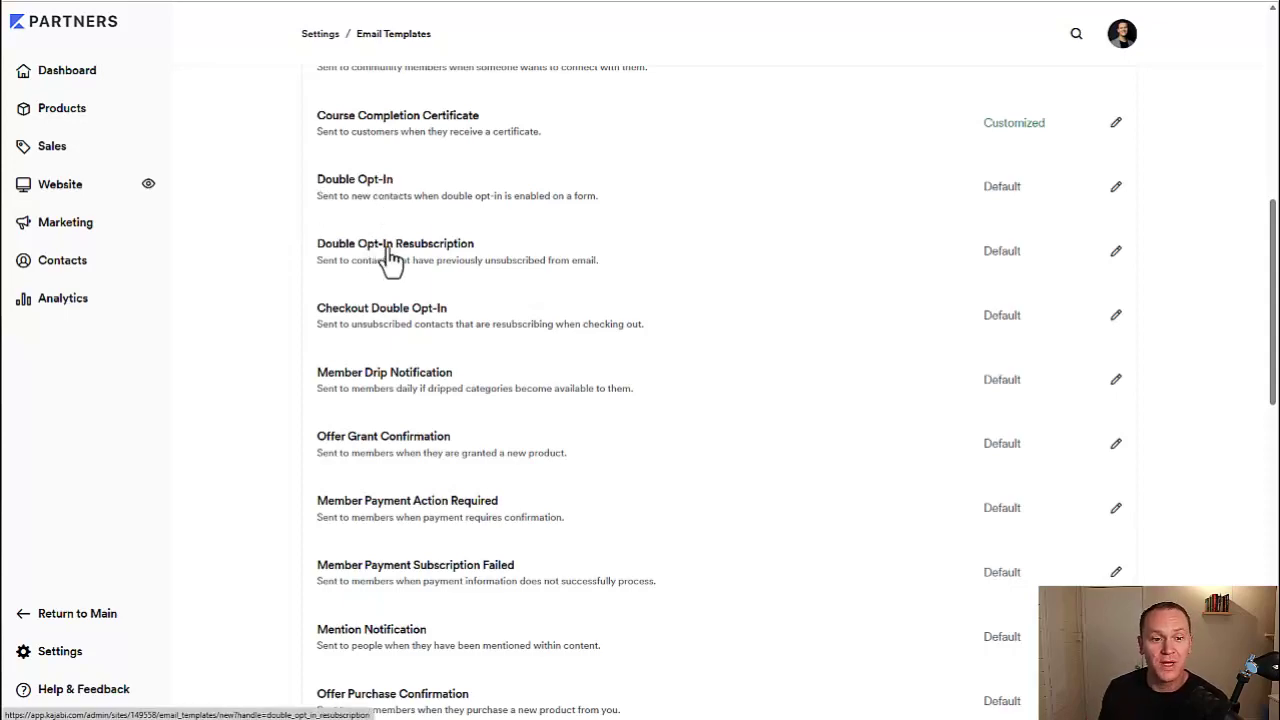
pyautogui.scroll(-2, 220, 247)
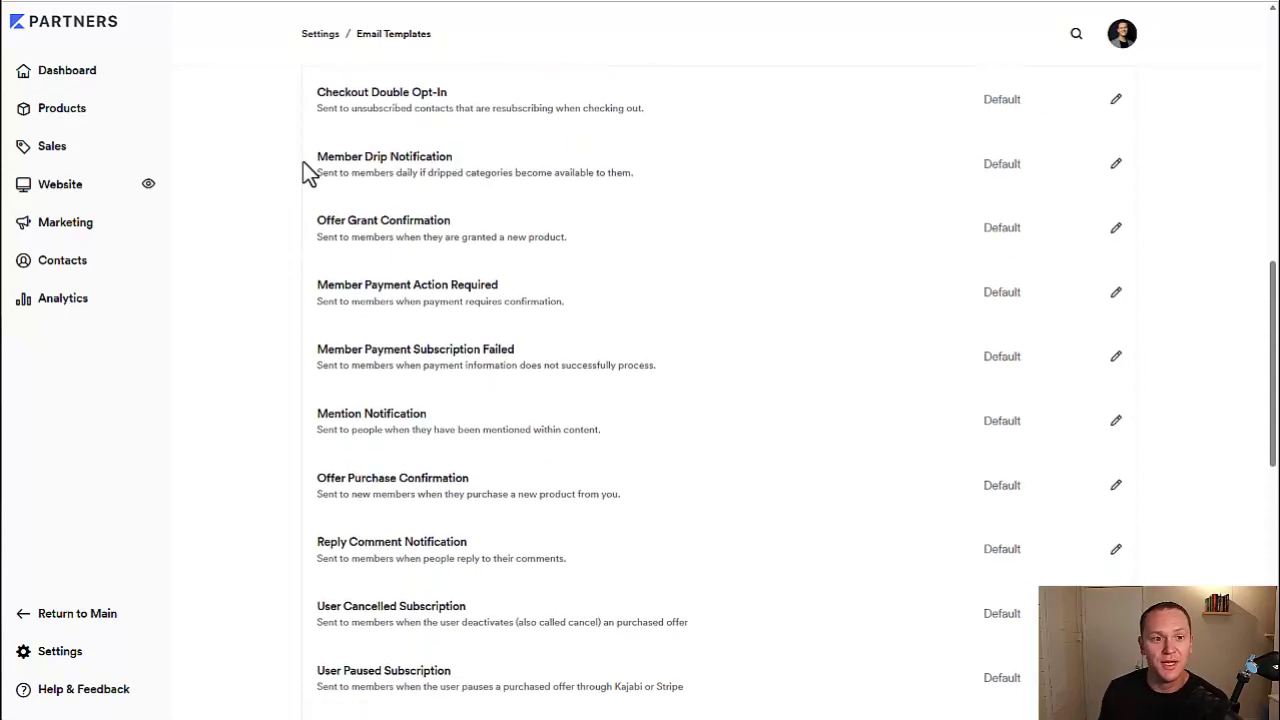
pyautogui.scroll(1, 320, 190)
pyautogui.scroll(-1, 415, 210)
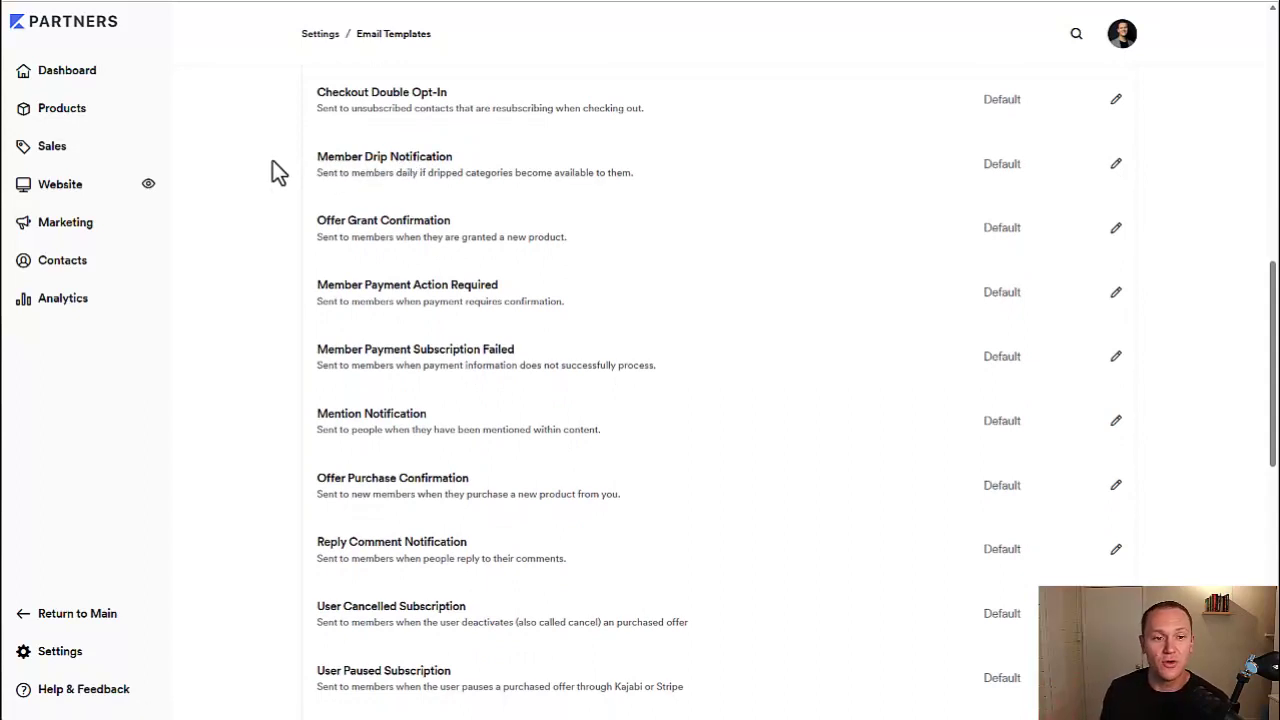
pyautogui.click(1116, 164)
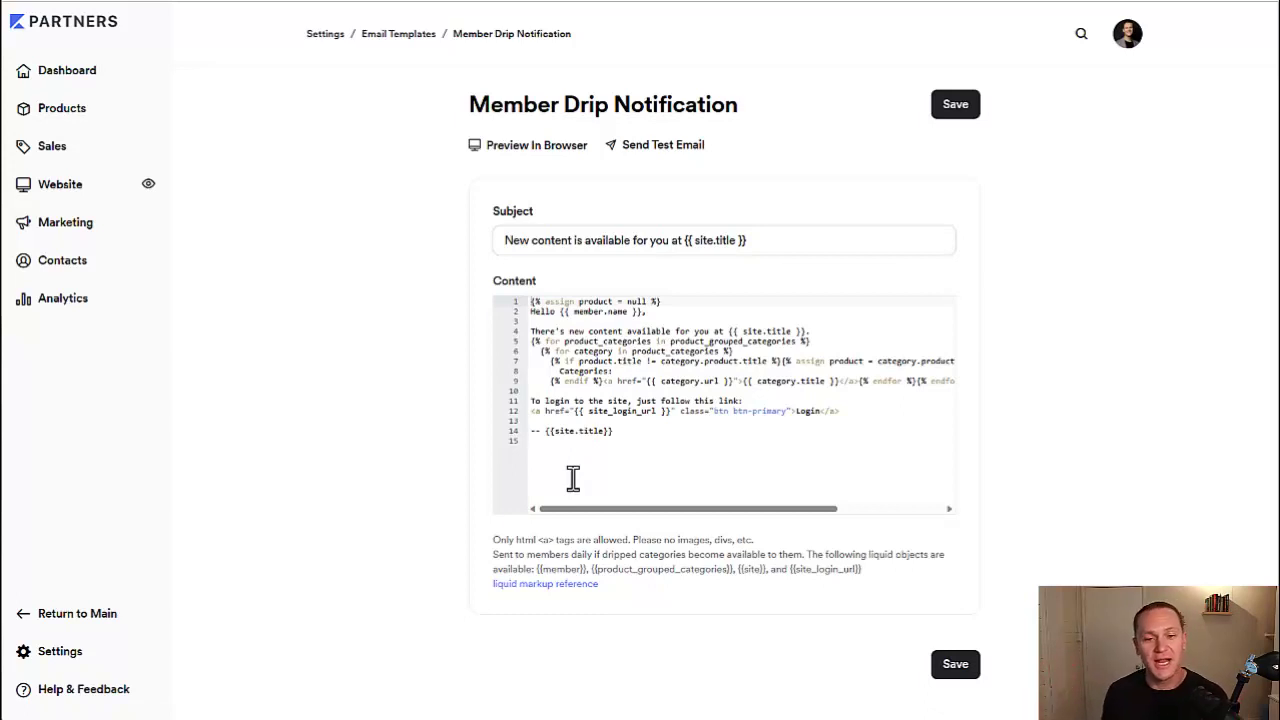
pyautogui.click(400, 34)
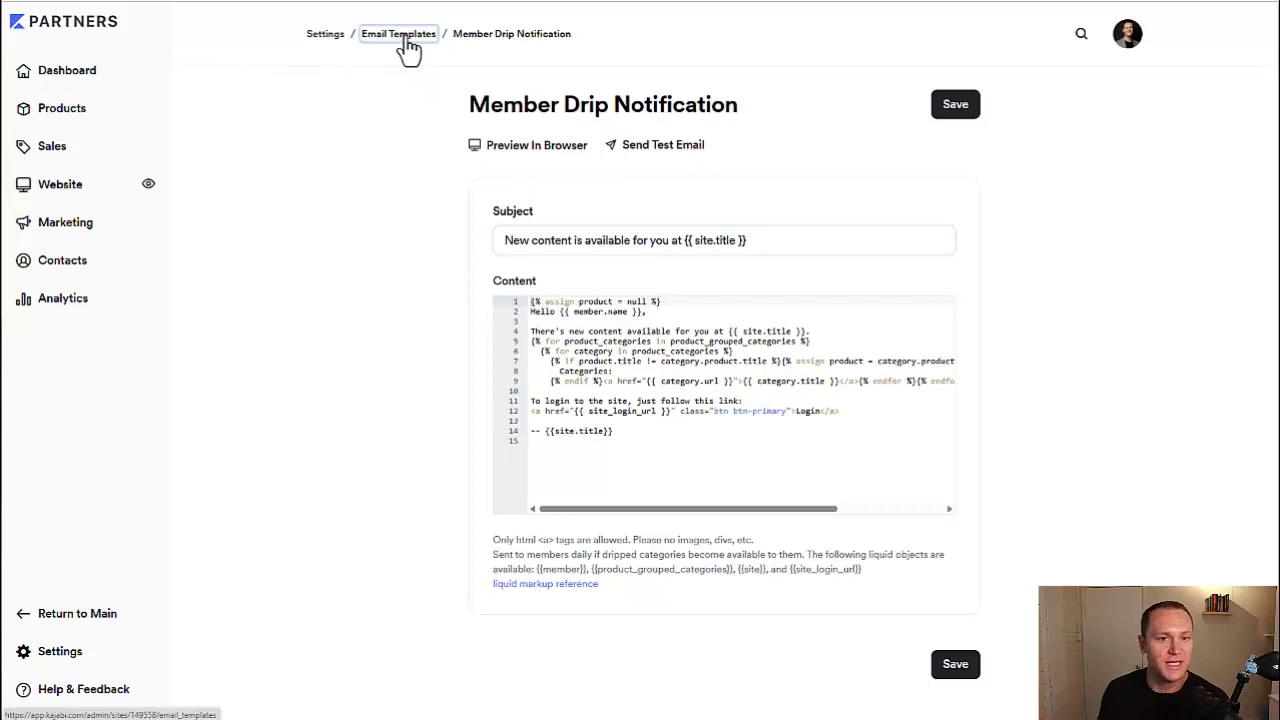
# Step: Scroll down to the quiz and coaching session templates, all marked Default
pyautogui.scroll(-4, 420, 346)
pyautogui.scroll(-4, 420, 346)
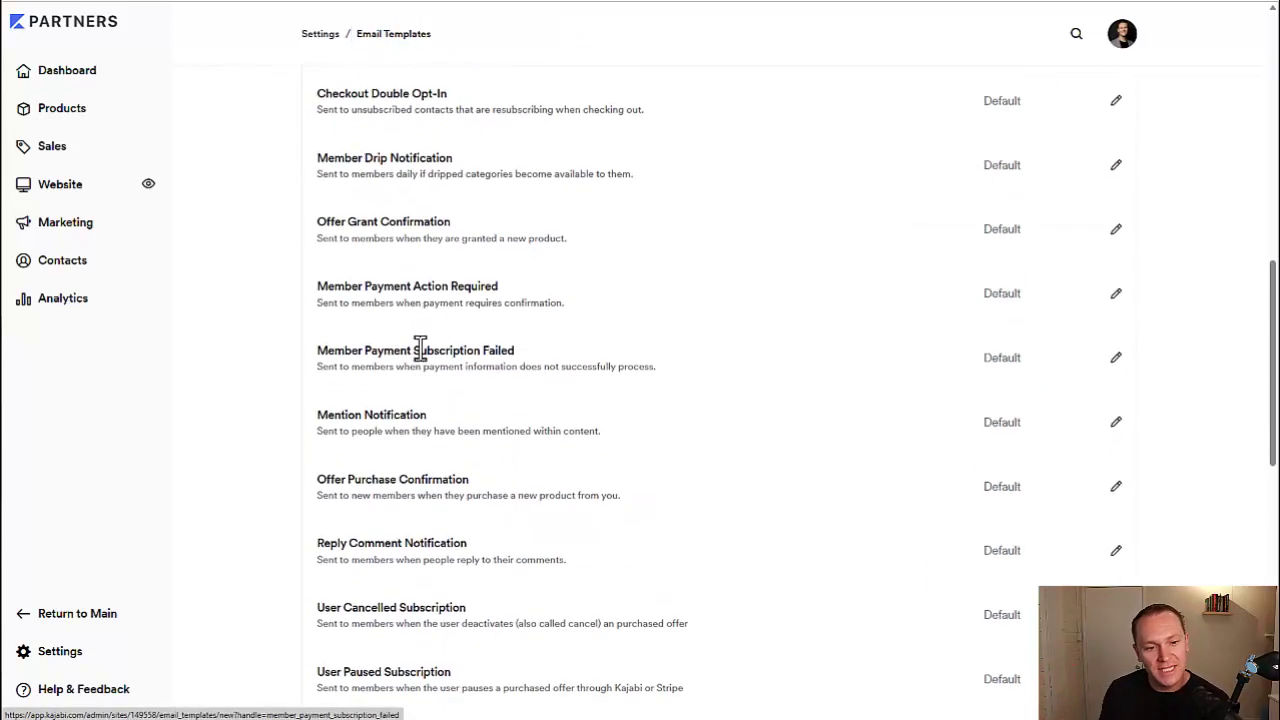
pyautogui.scroll(-2, 420, 346)
pyautogui.scroll(-1, 420, 346)
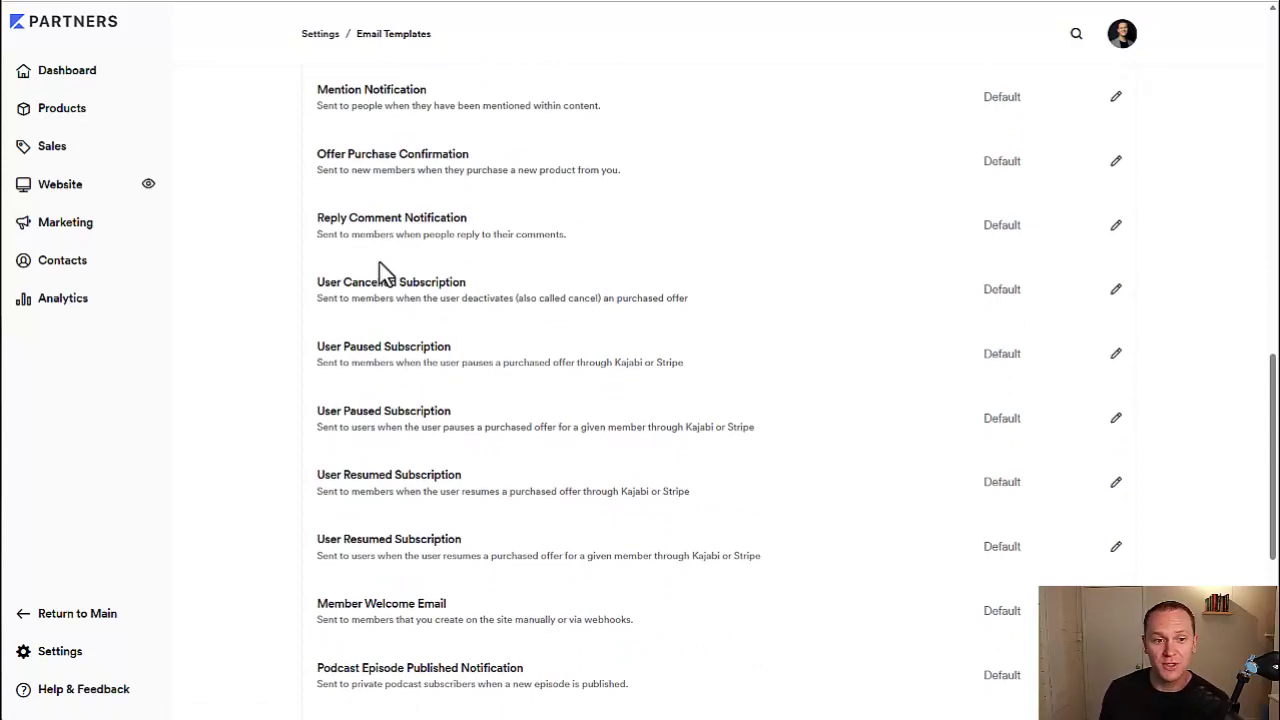
pyautogui.scroll(-1, 379, 265)
pyautogui.scroll(-1, 379, 265)
pyautogui.scroll(-1, 379, 265)
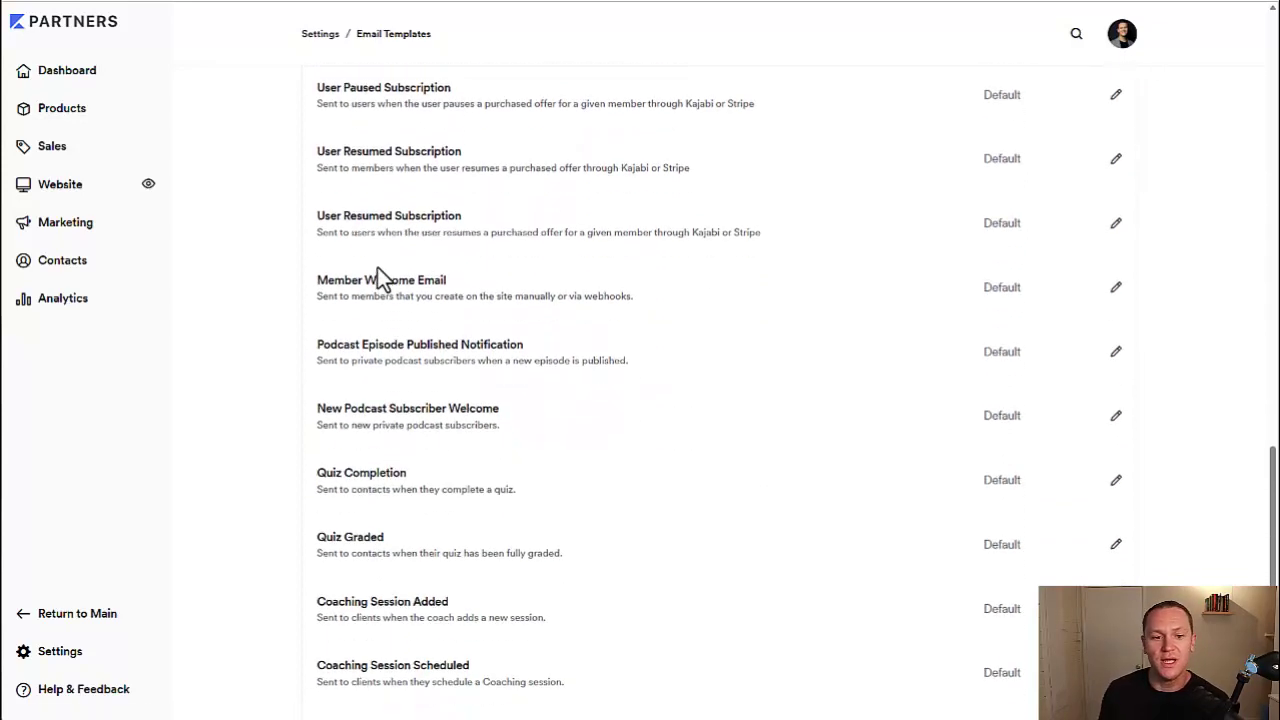
pyautogui.scroll(-1, 378, 267)
pyautogui.scroll(-1, 378, 267)
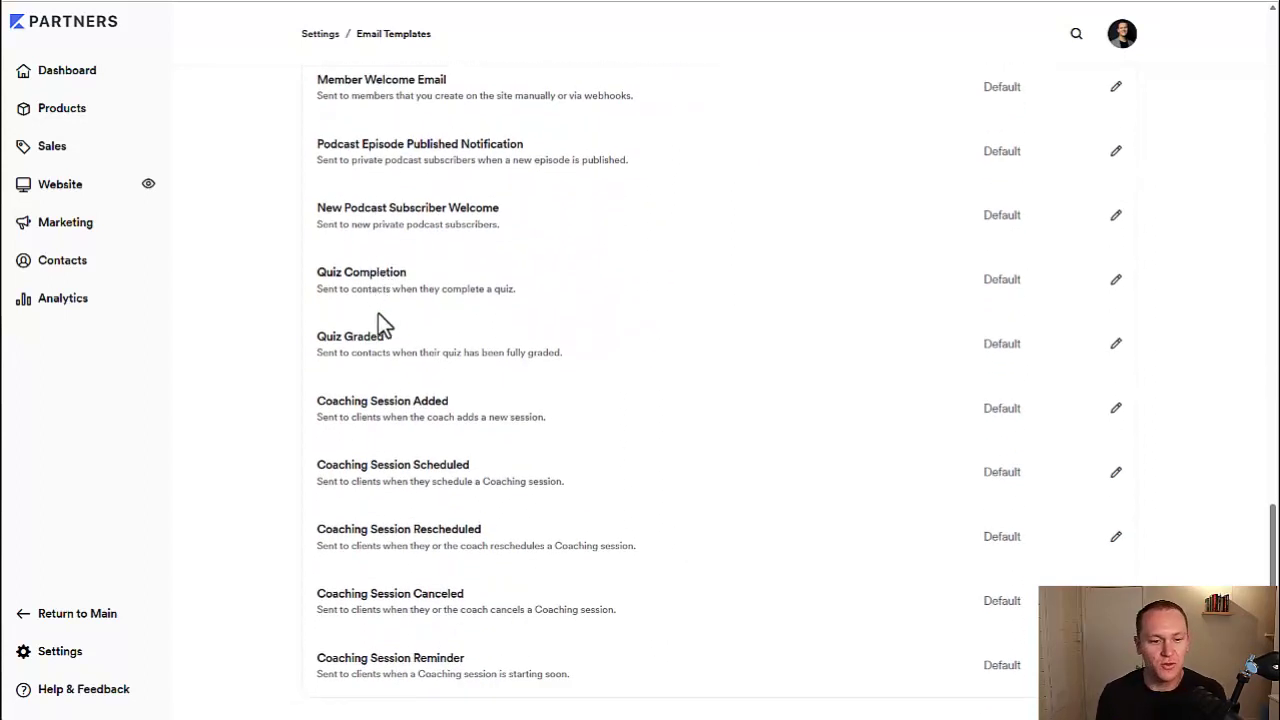
# Step: Return to Email Campaigns filtered to email sequences, dismissing the new-campaign chooser unused
pyautogui.hotkey('alt', 'Left')
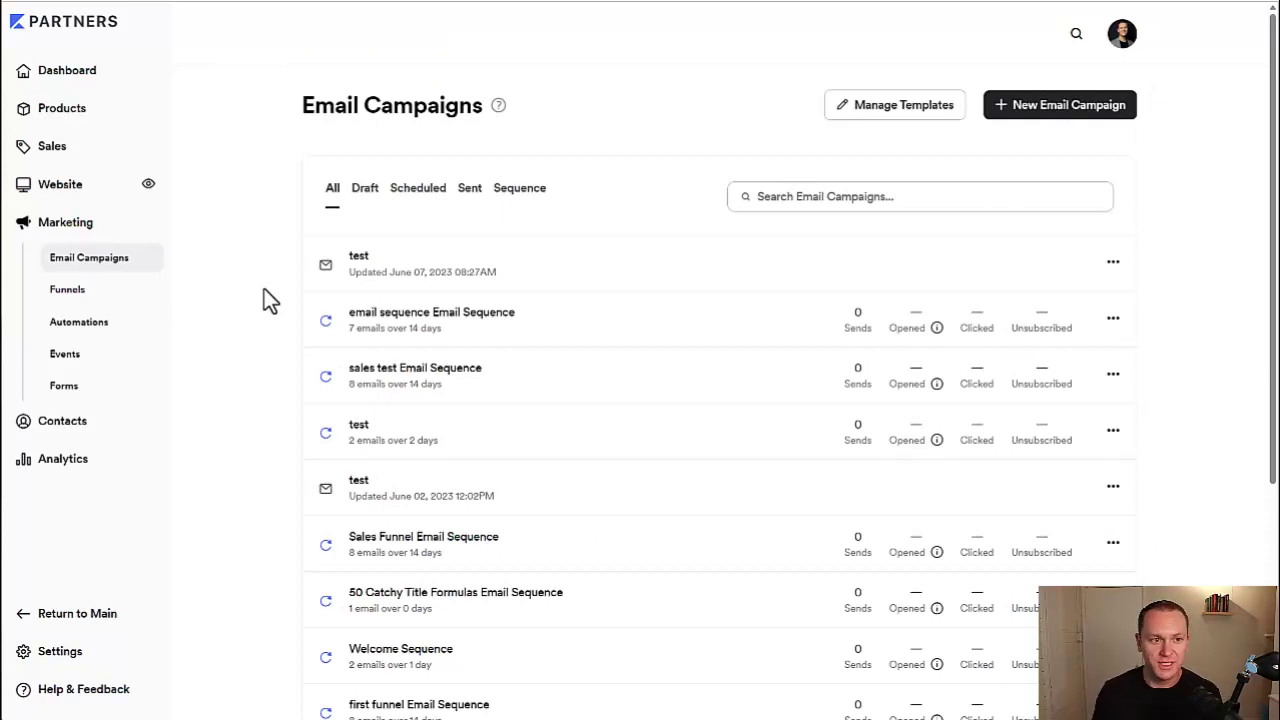
pyautogui.click(507, 203)
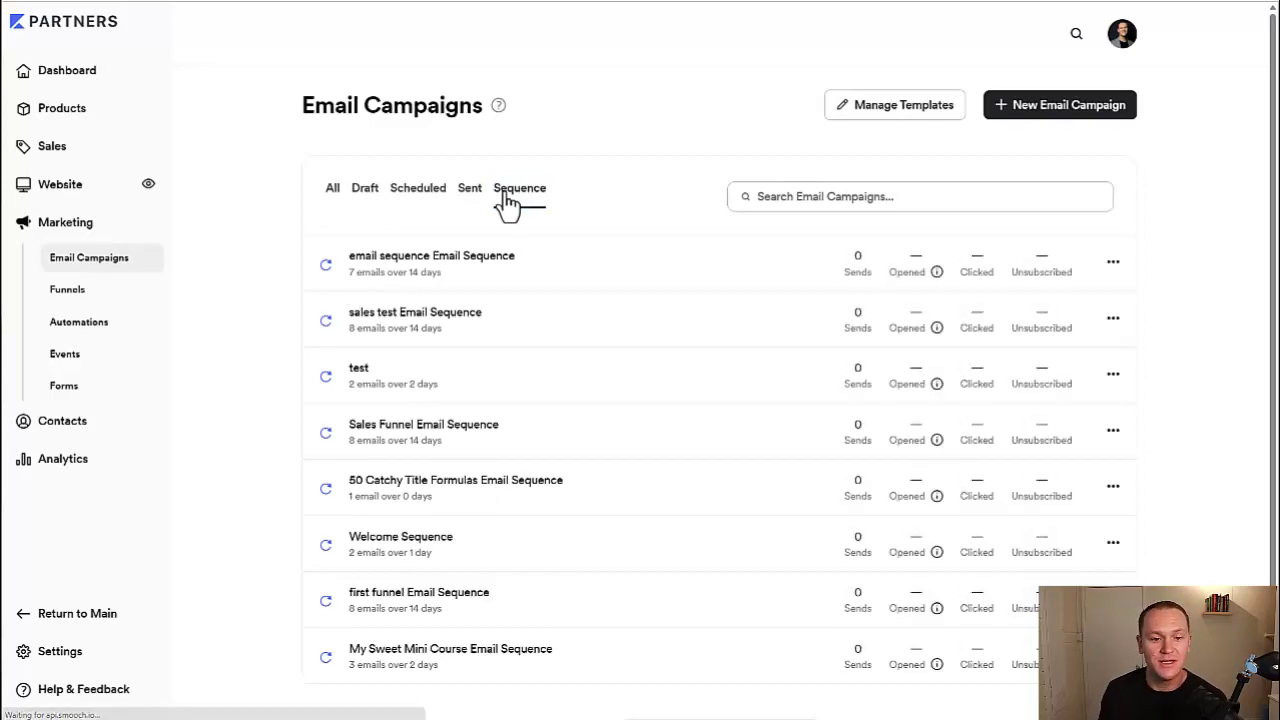
pyautogui.click(1063, 108)
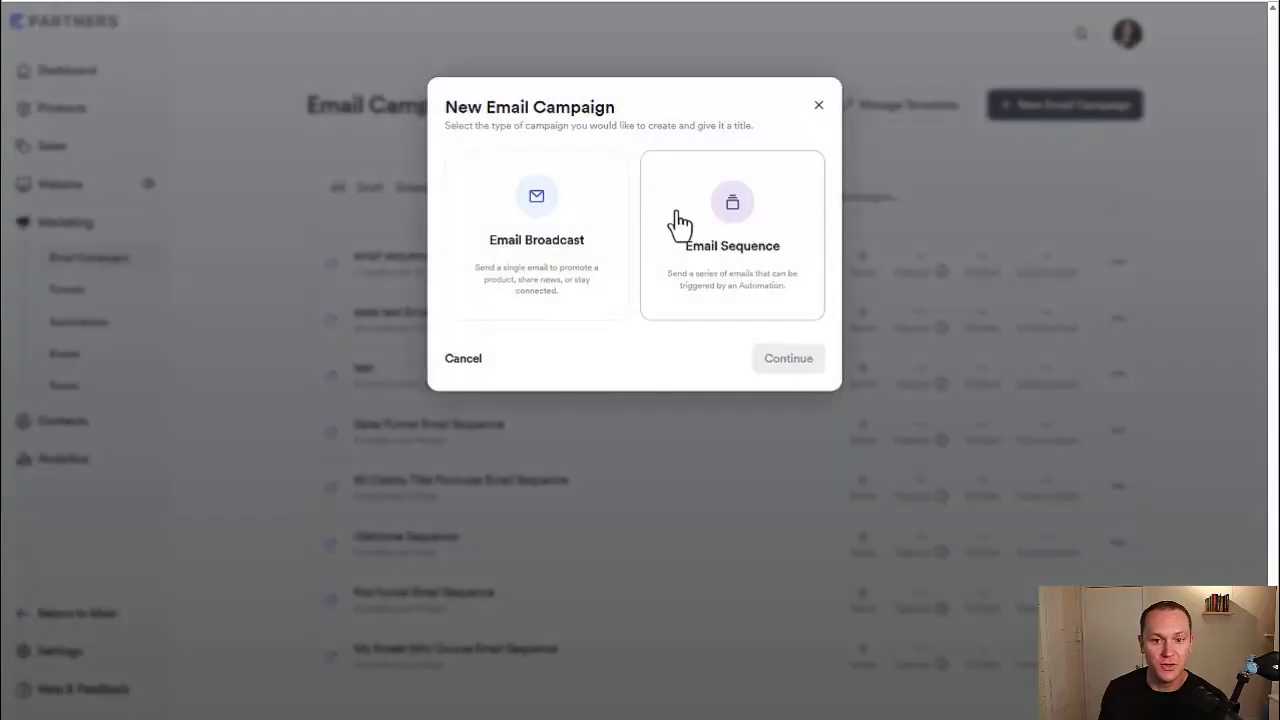
pyautogui.click(818, 105)
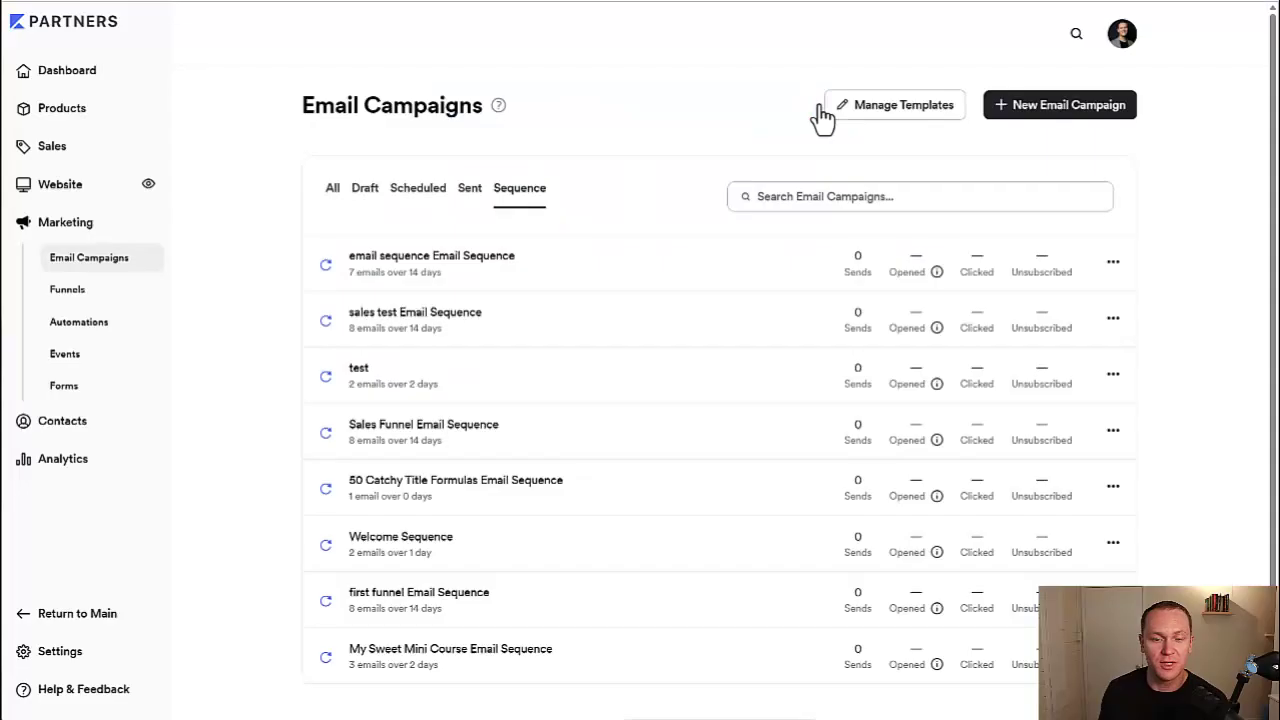
# Step: Open Email Sequence's Settings tab and scroll down to its Automations section
pyautogui.click(455, 262)
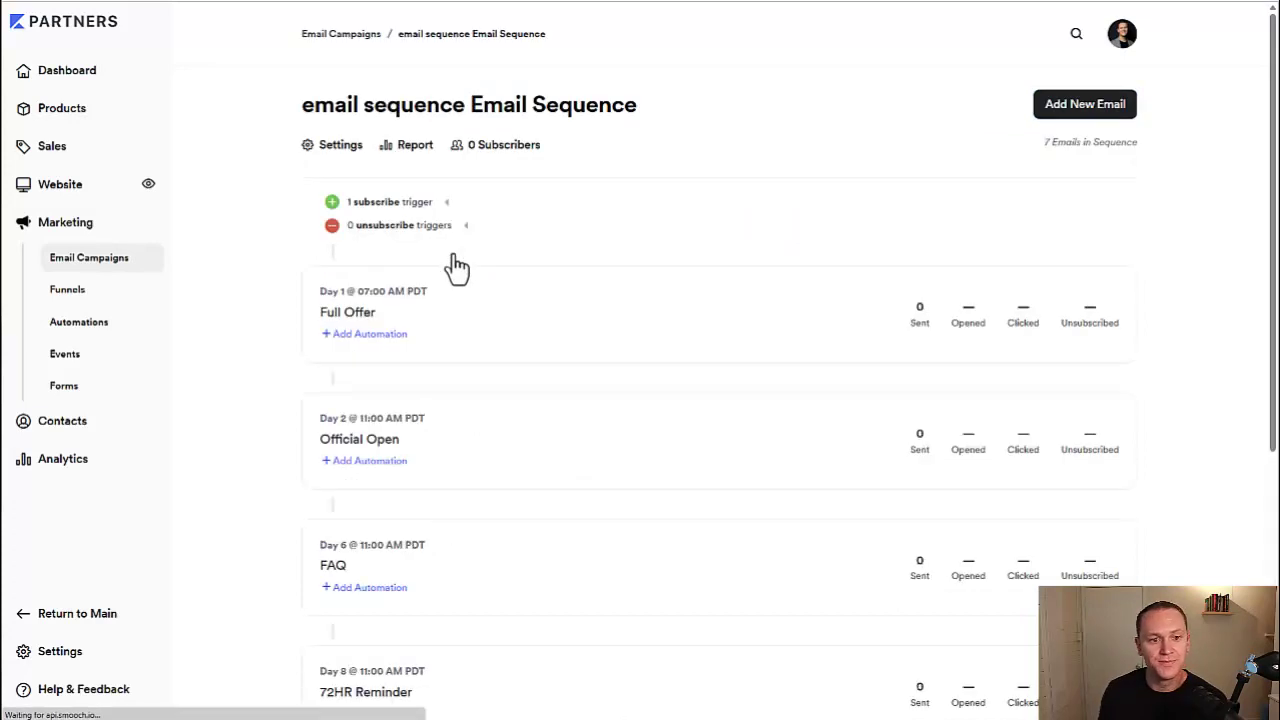
pyautogui.click(344, 158)
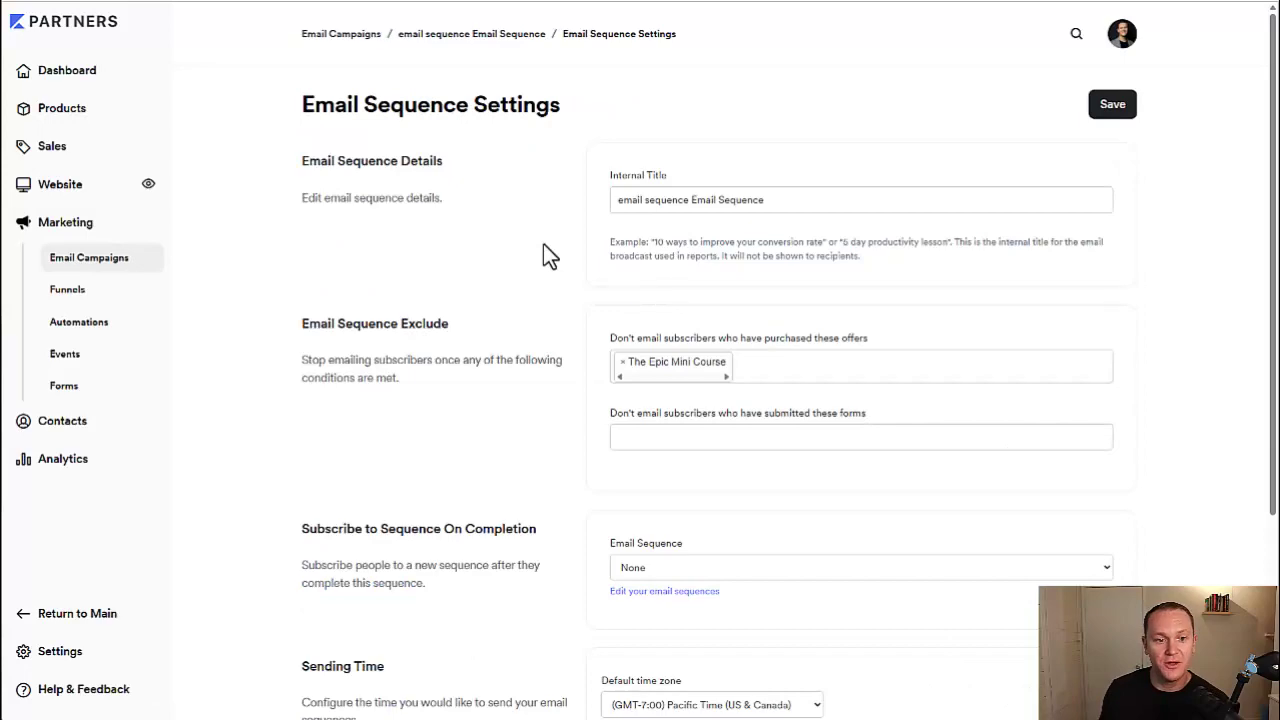
pyautogui.scroll(-3, 543, 244)
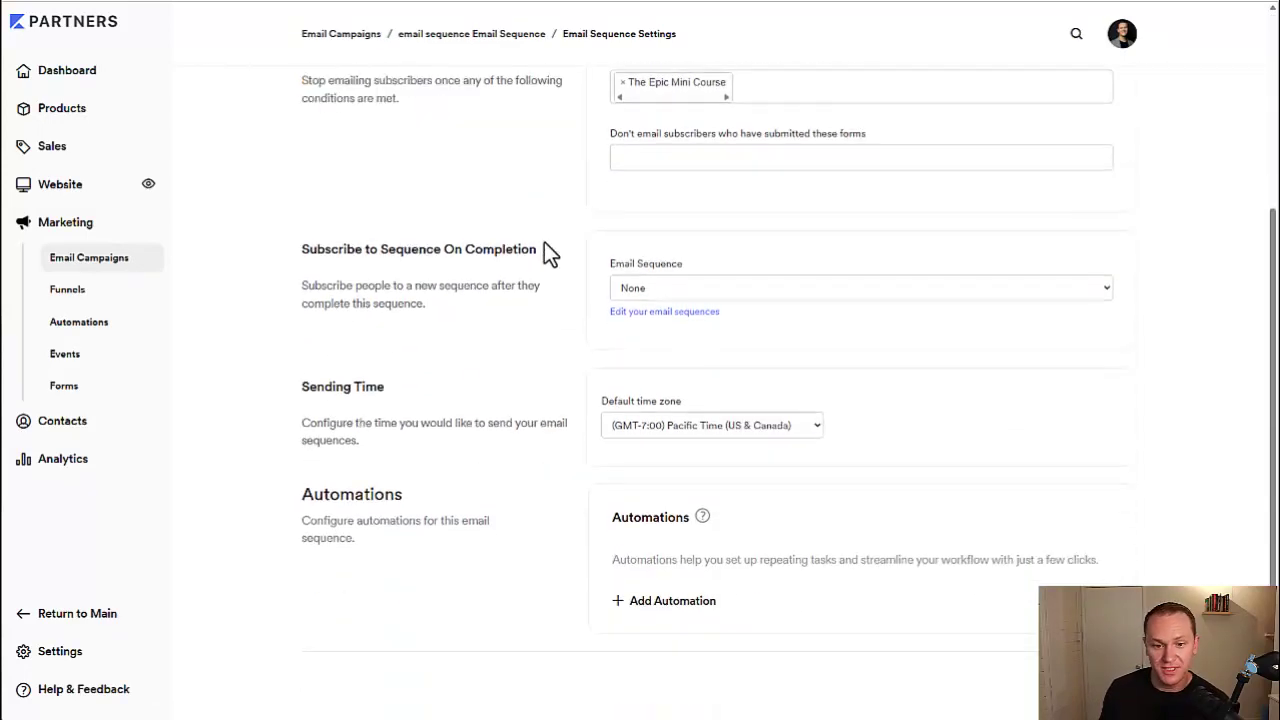
# Step: Add an automation whose THEN action adds the 'New Subscriber Completed' tag on sequence completion
pyautogui.click(634, 606)
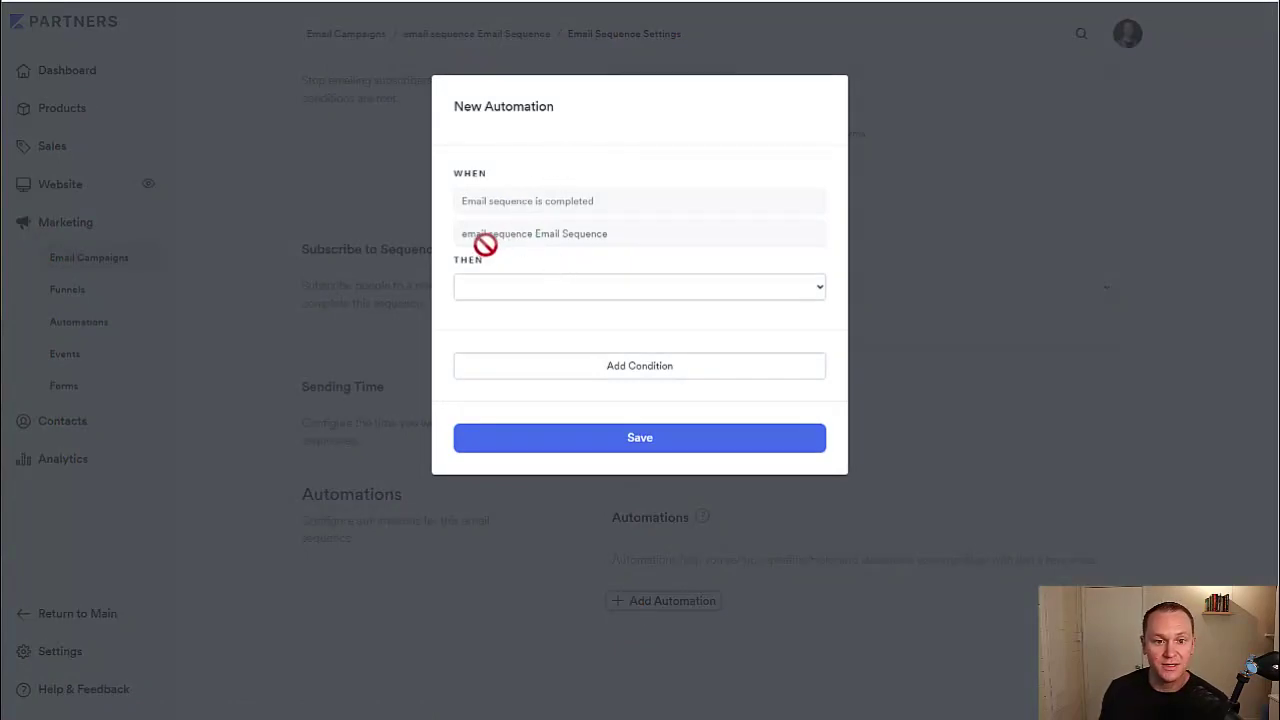
pyautogui.click(578, 287)
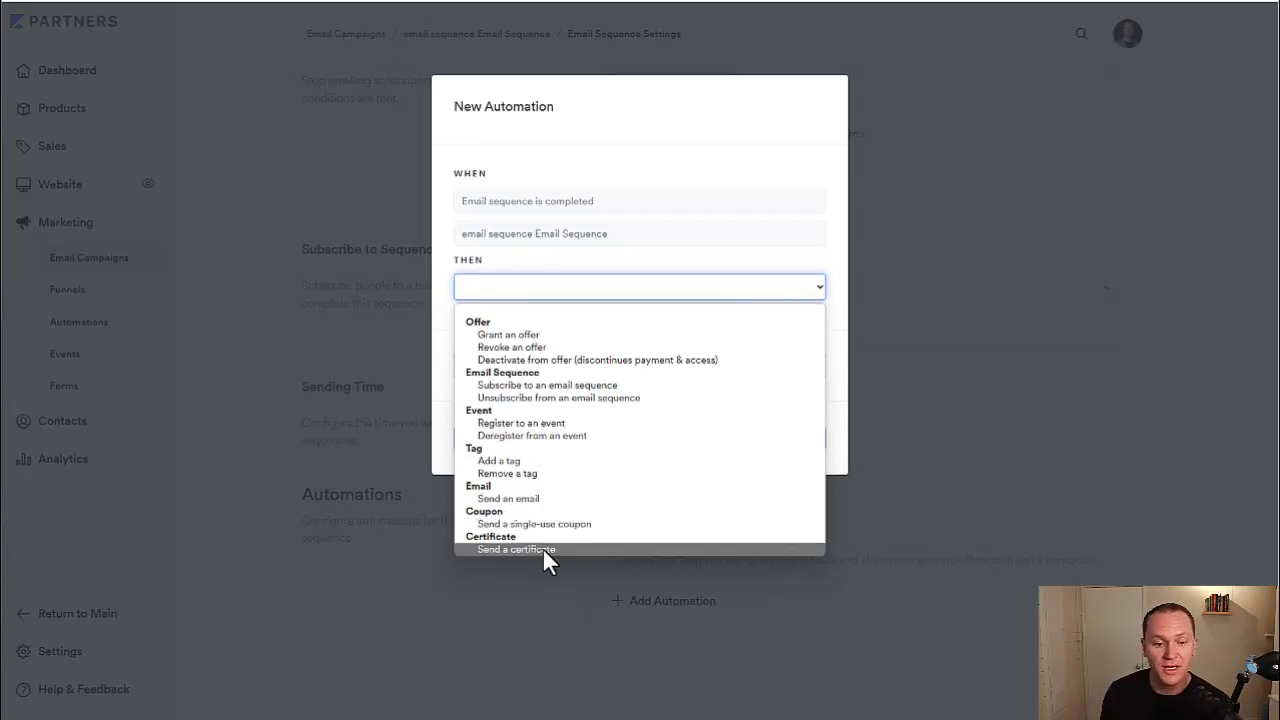
pyautogui.click(551, 463)
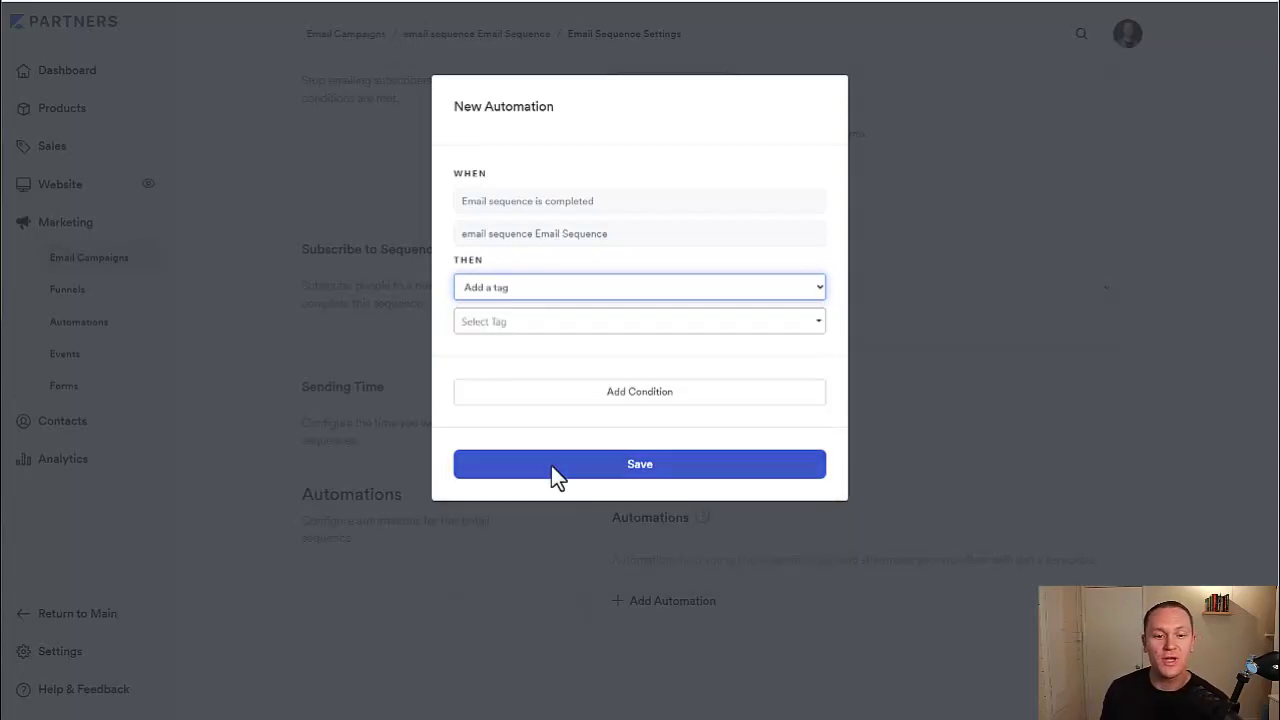
pyautogui.click(566, 322)
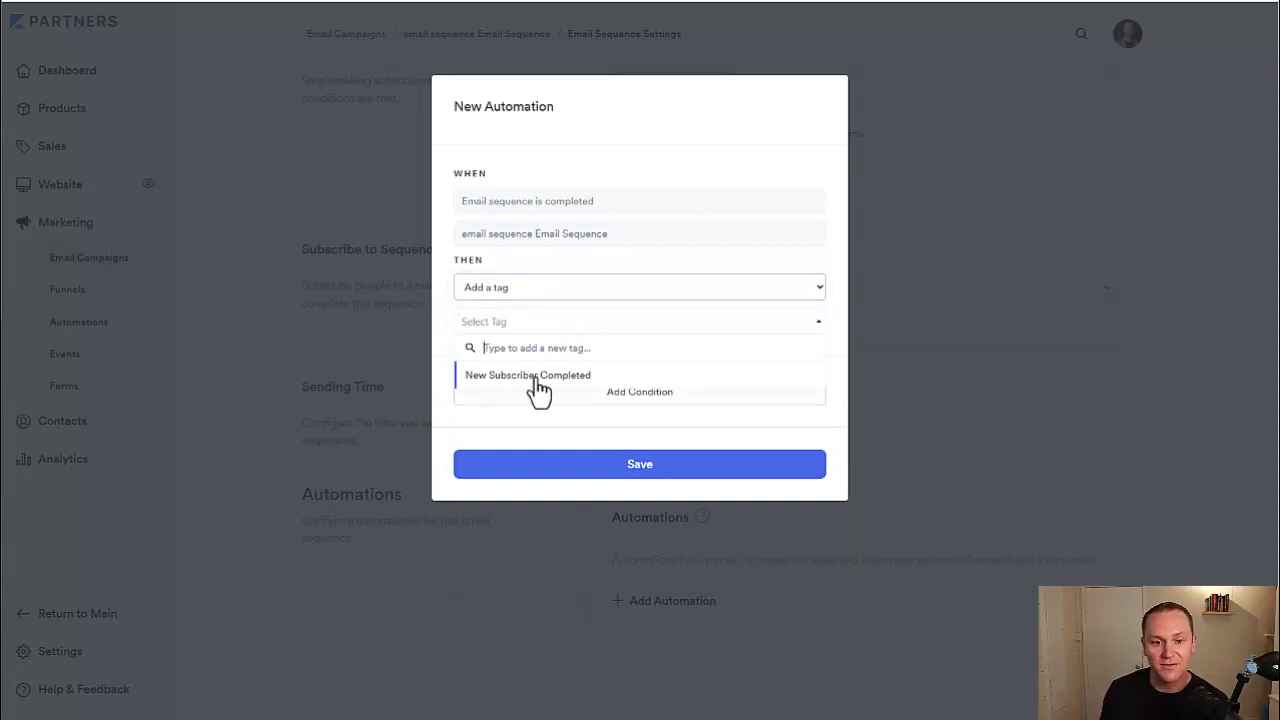
pyautogui.click(568, 377)
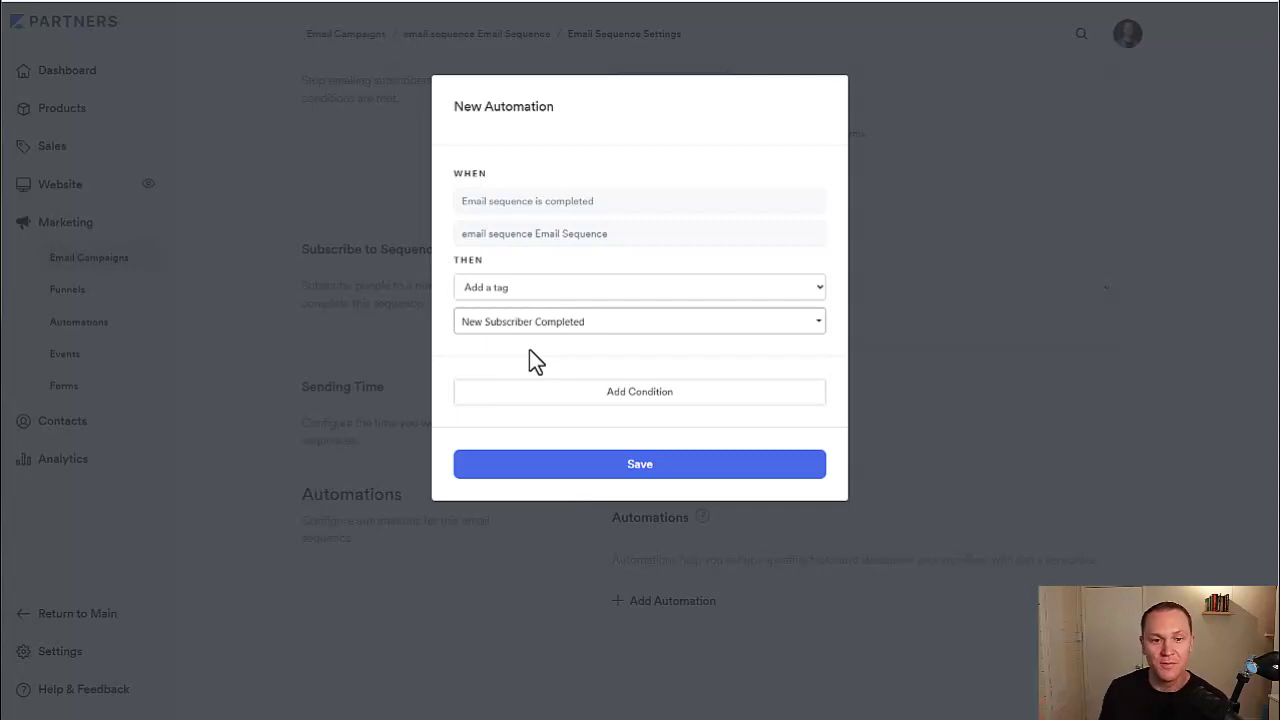
# Step: Add an empty condition to the automation and highlight its WHEN and THEN rules
pyautogui.click(628, 398)
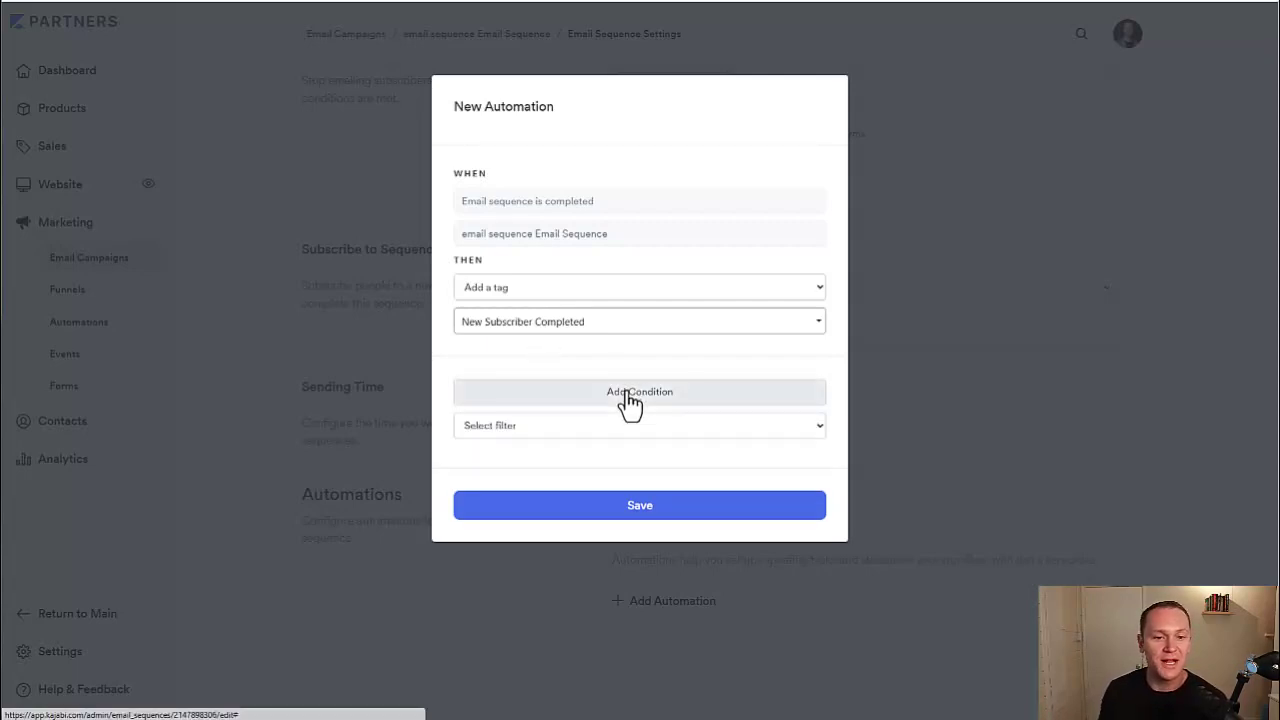
pyautogui.moveTo(494, 176); pyautogui.dragTo(433, 173)
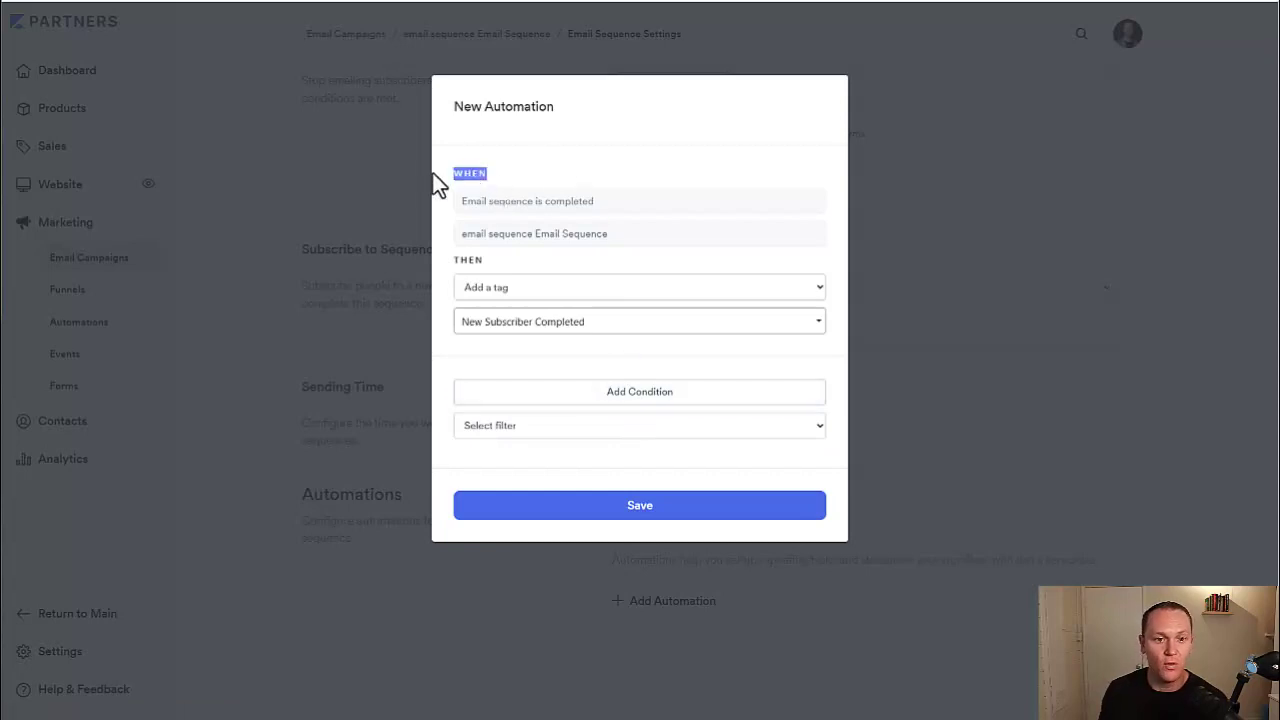
pyautogui.moveTo(497, 259); pyautogui.dragTo(442, 257)
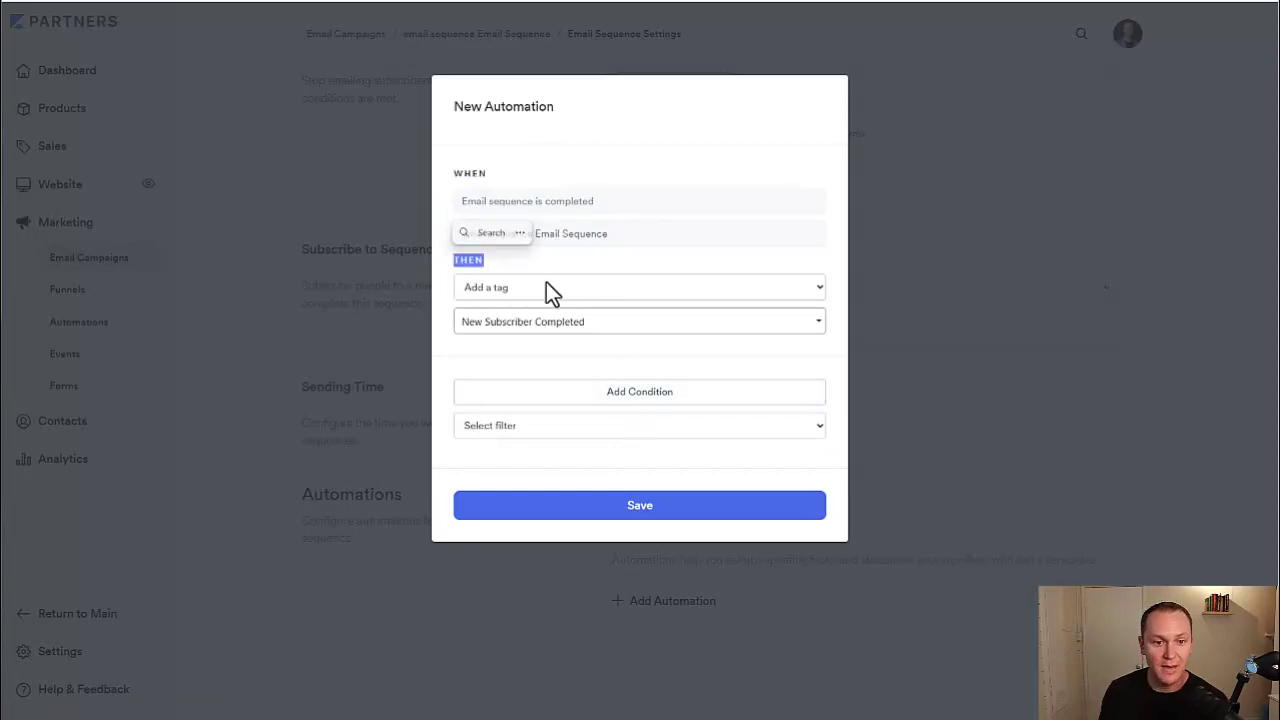
# Step: Browse the condition filter list without choosing a filter, then save the tag automation
pyautogui.click(563, 429)
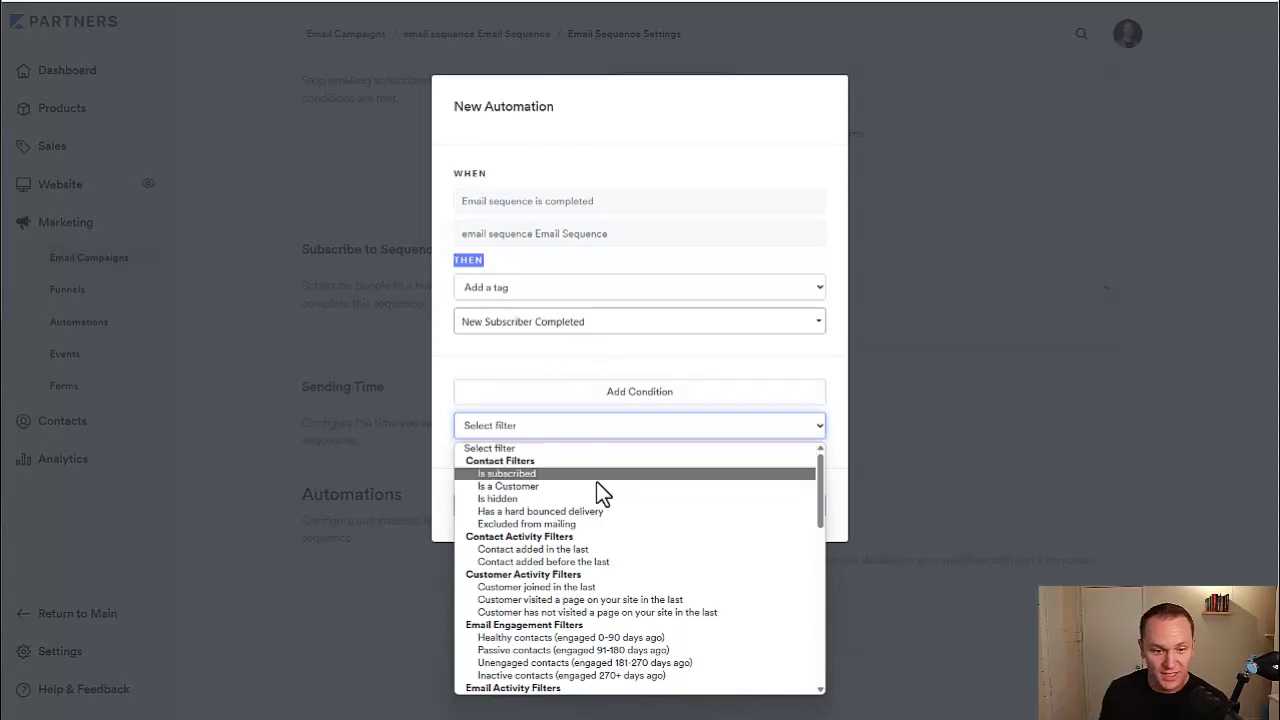
pyautogui.scroll(-2, 596, 505)
pyautogui.scroll(-2, 599, 507)
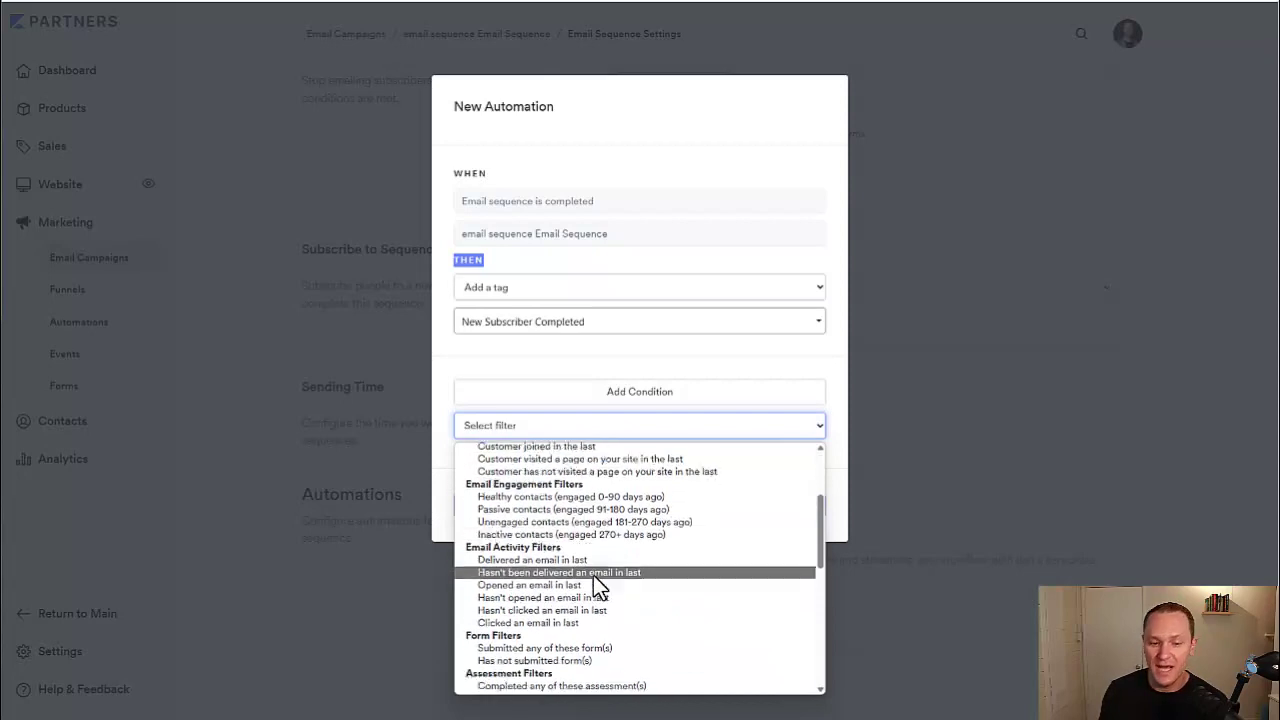
pyautogui.scroll(-4, 593, 566)
pyautogui.scroll(-4, 600, 556)
pyautogui.scroll(-2, 600, 556)
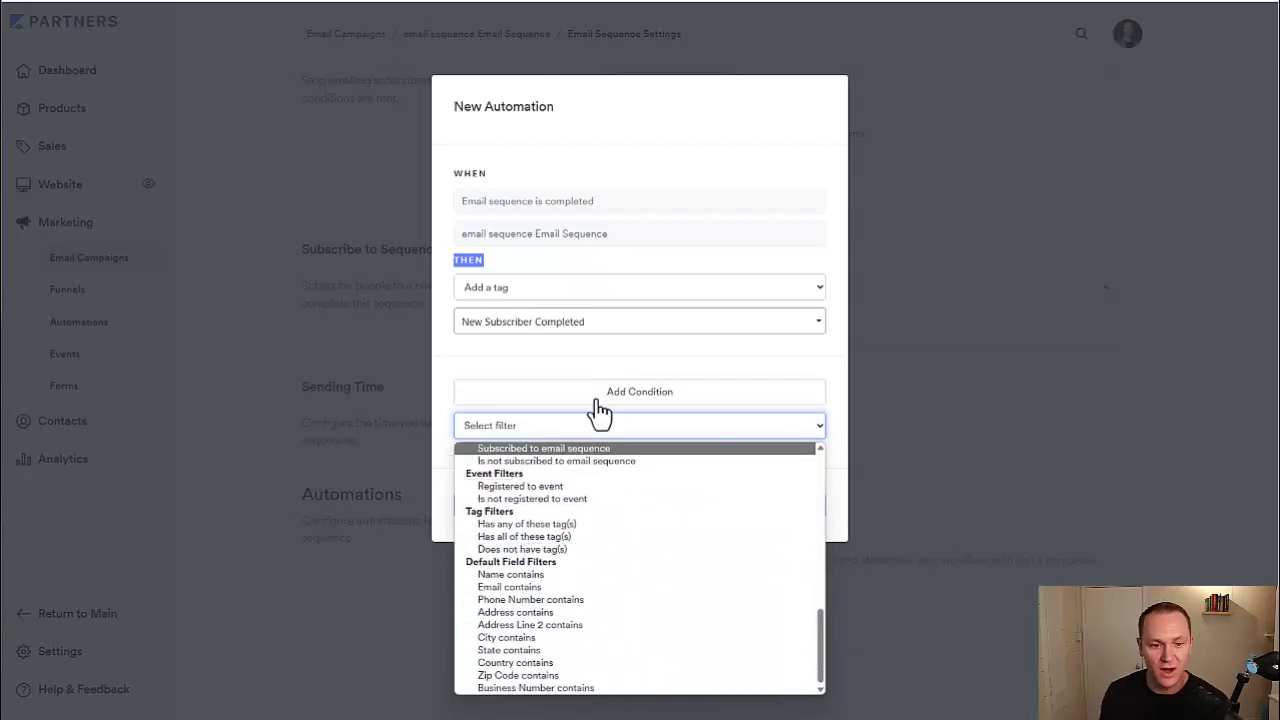
pyautogui.click(603, 355)
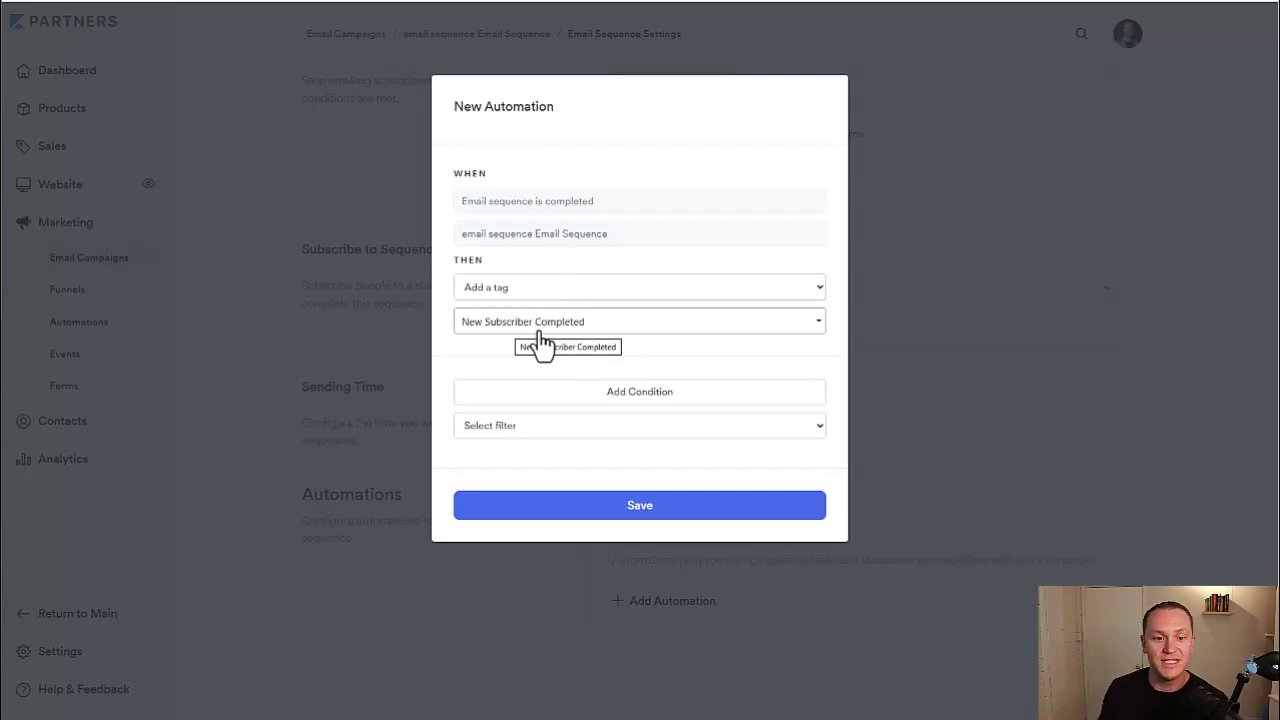
pyautogui.click(605, 518)
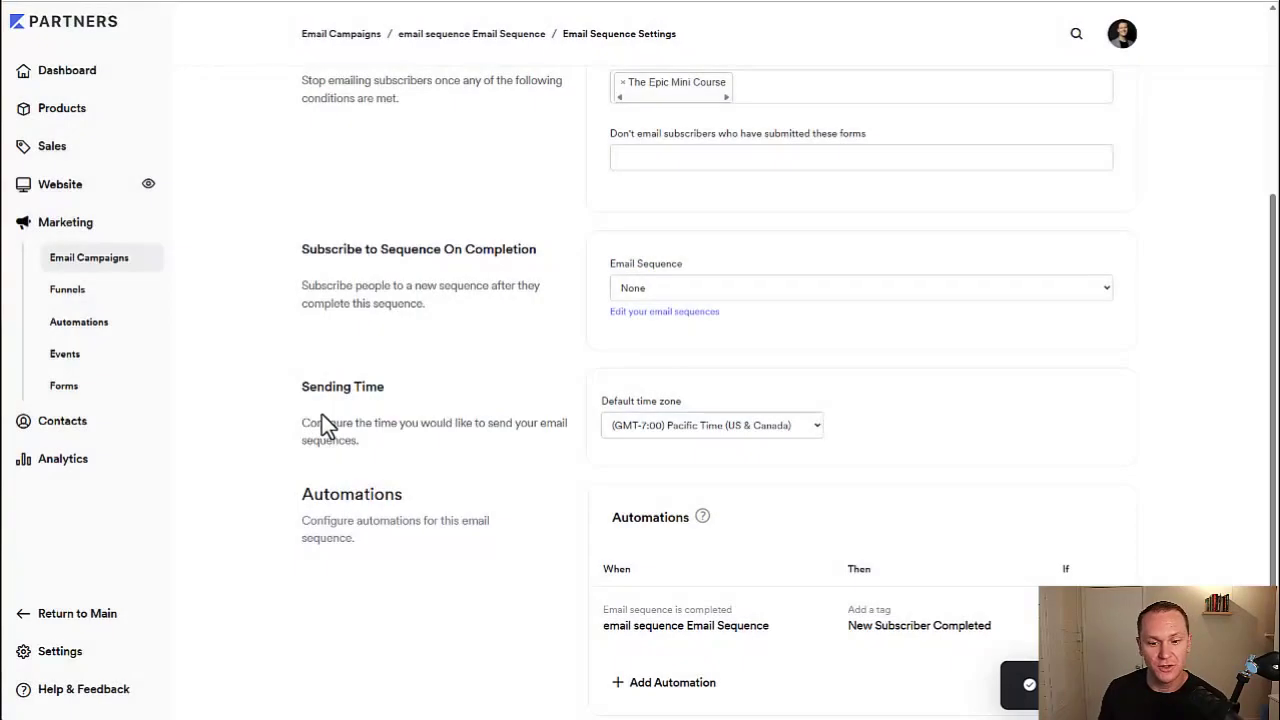
# Step: Review the saved automation and keep Pacific Time as the Default time zone
pyautogui.scroll(-1, 619, 415)
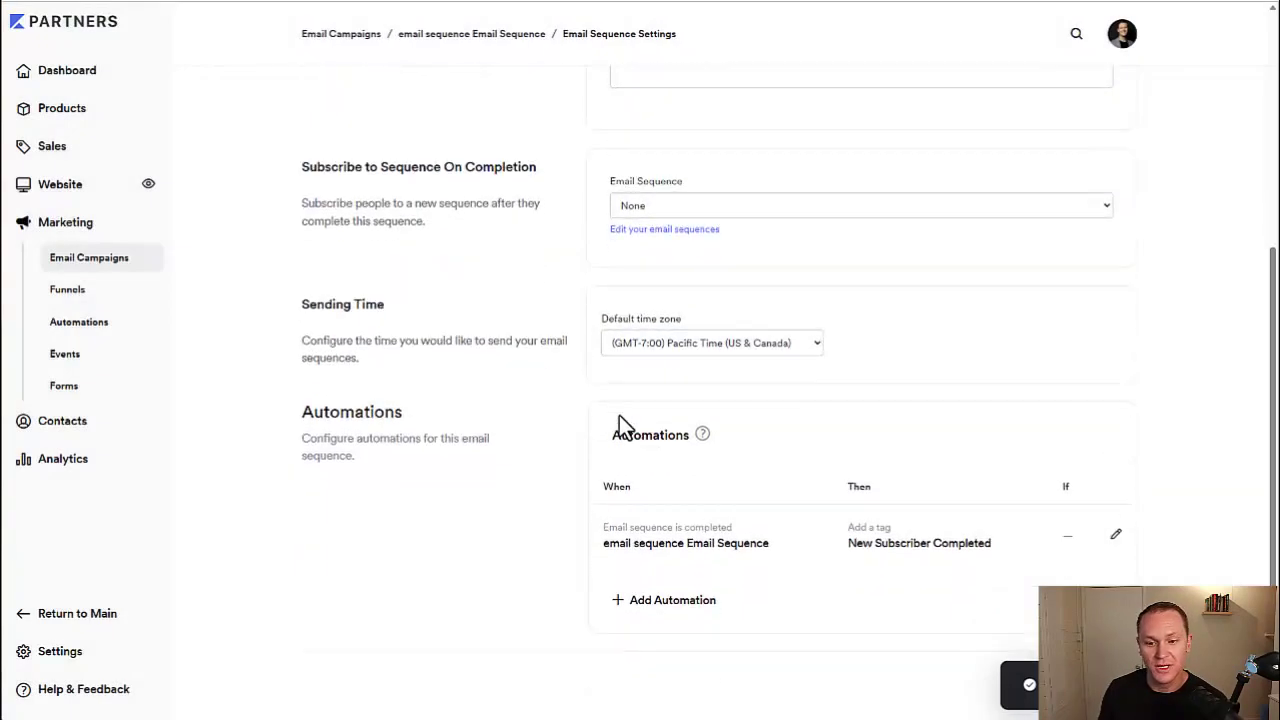
pyautogui.click(679, 344)
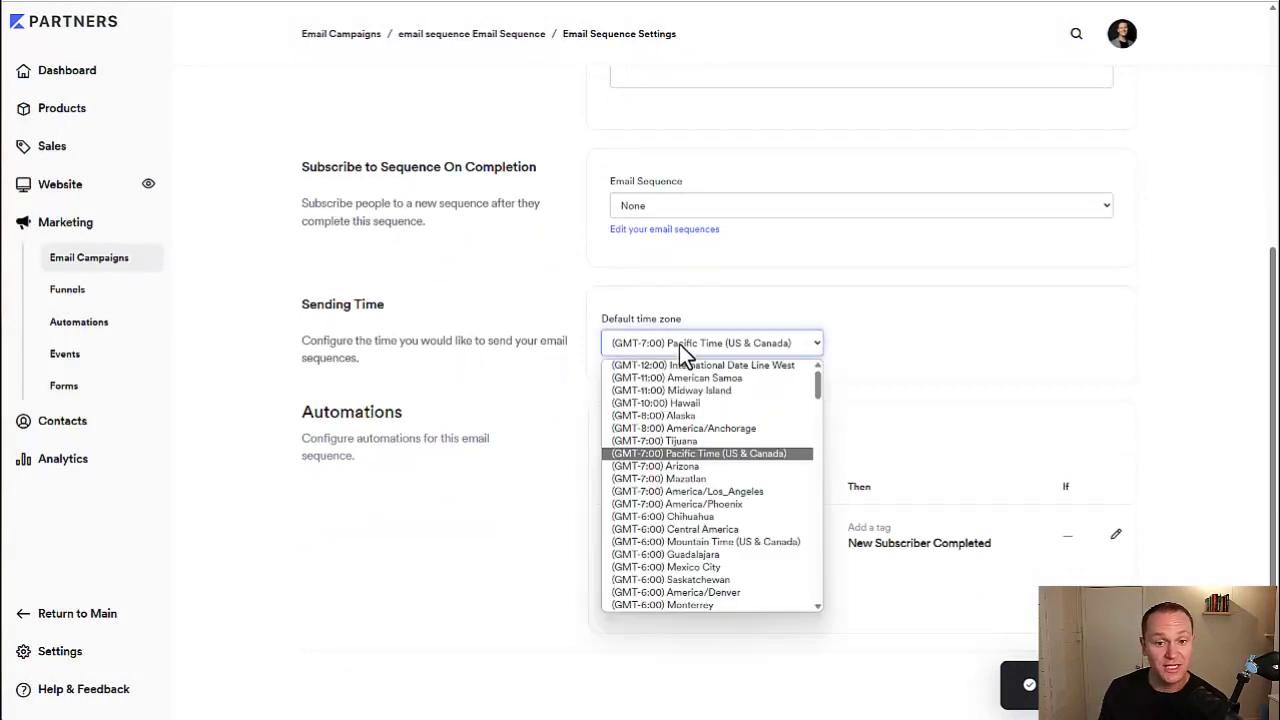
pyautogui.click(680, 450)
# Step: Scroll back to the top of the sequence settings and look over the page again
pyautogui.scroll(2, 541, 365)
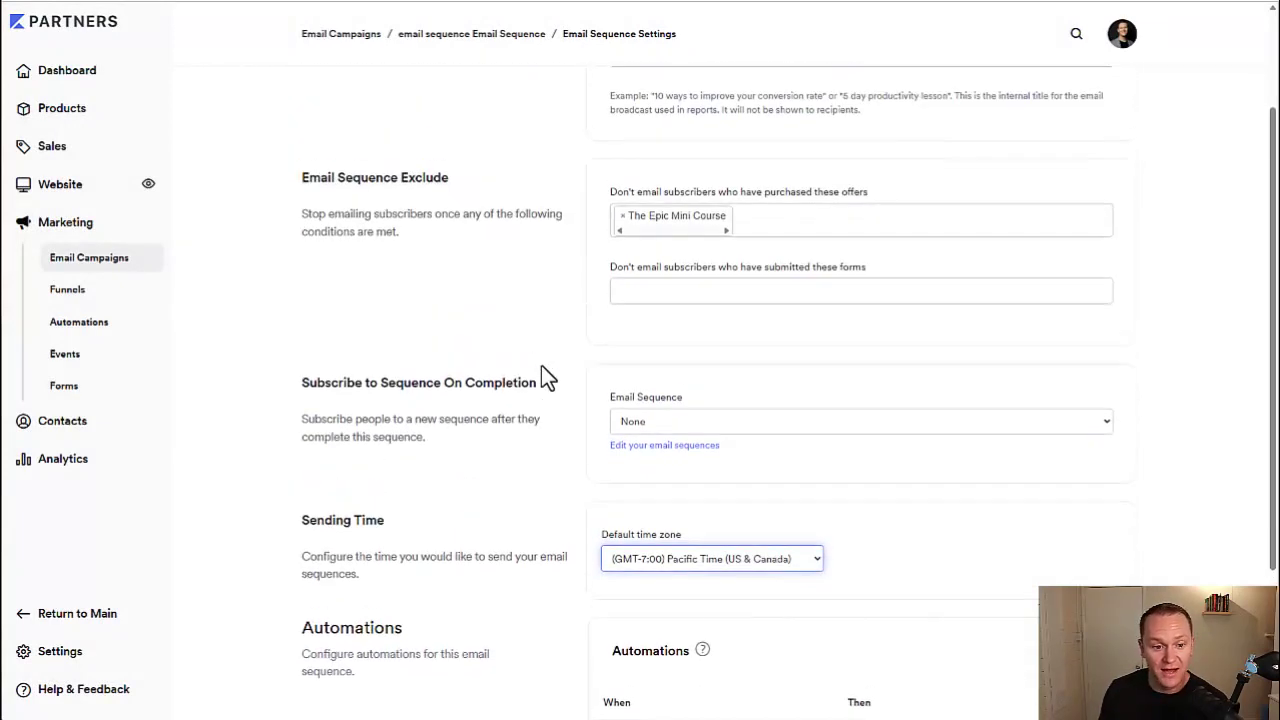
pyautogui.scroll(2, 541, 365)
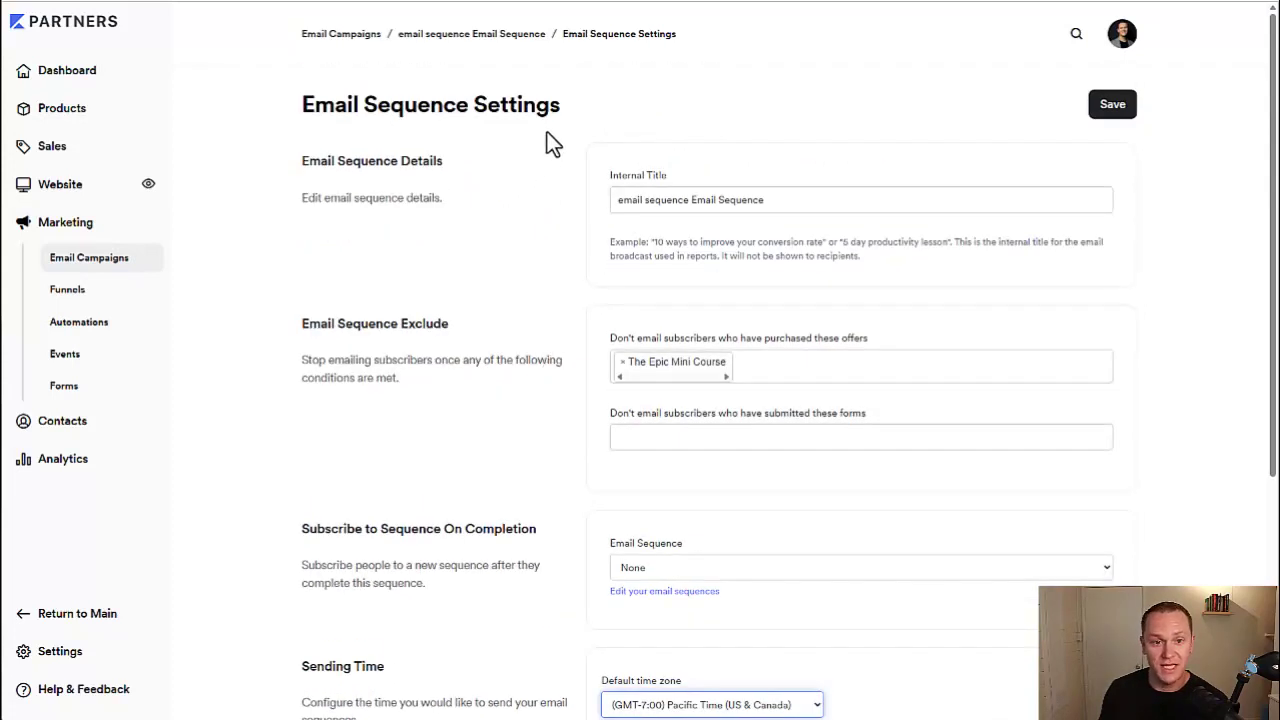
pyautogui.moveTo(552, 112); pyautogui.dragTo(301, 100)
pyautogui.click(298, 165)
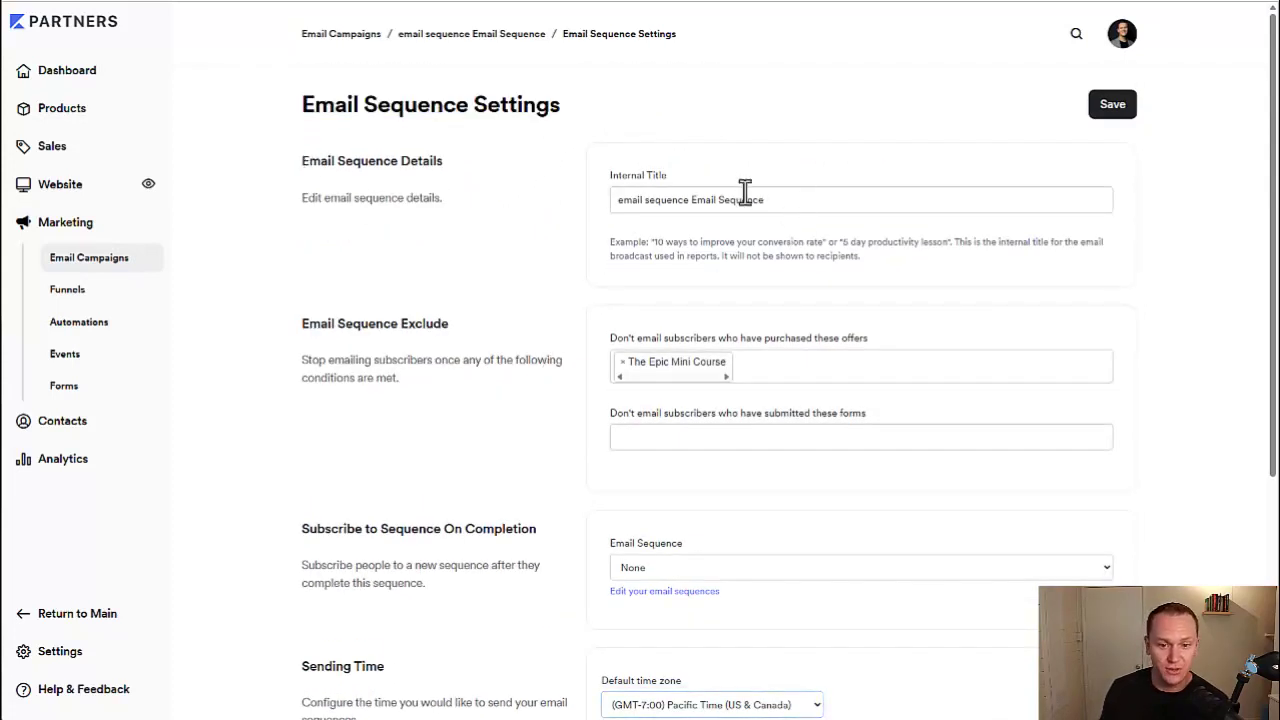
pyautogui.scroll(-1, 710, 205)
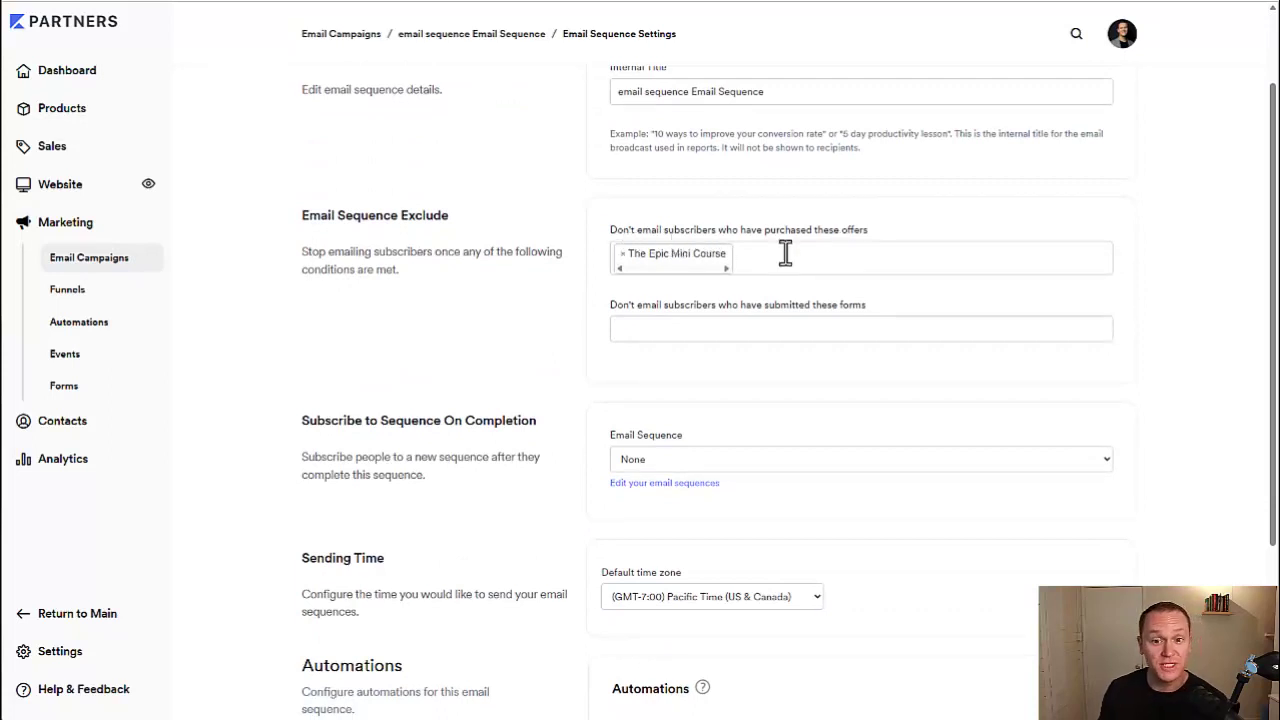
pyautogui.scroll(-1, 543, 237)
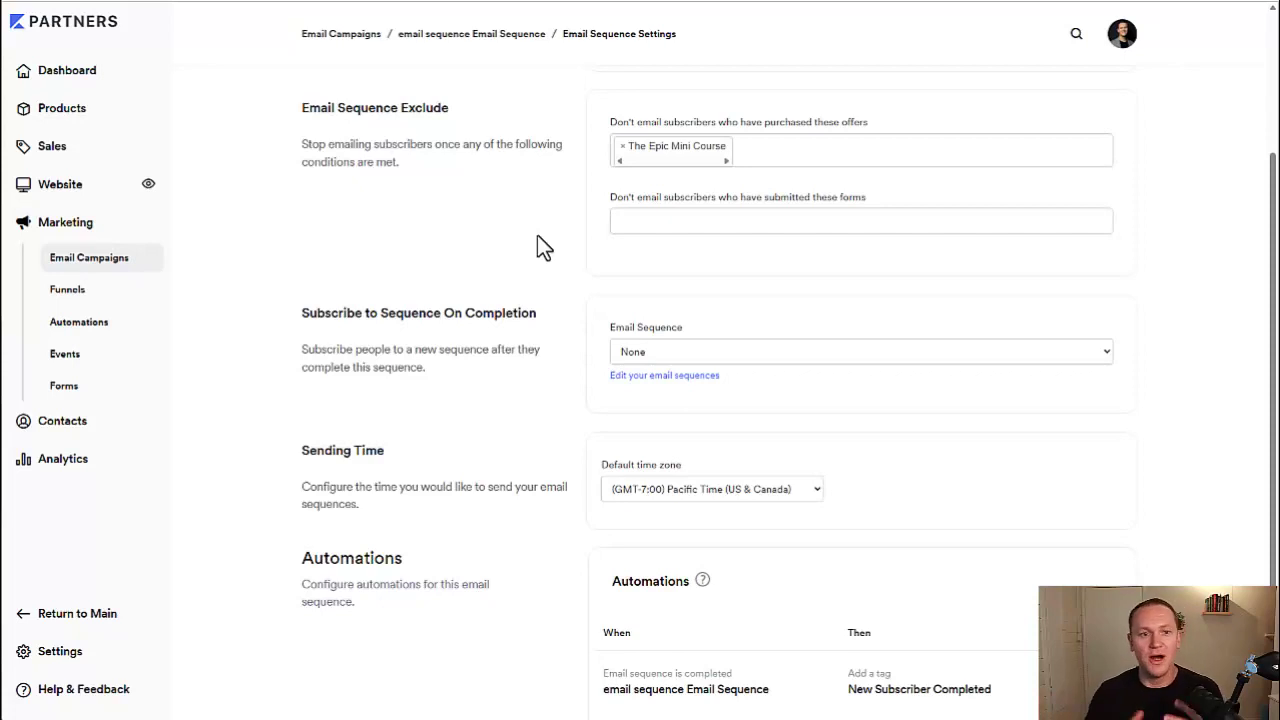
pyautogui.scroll(2, 537, 237)
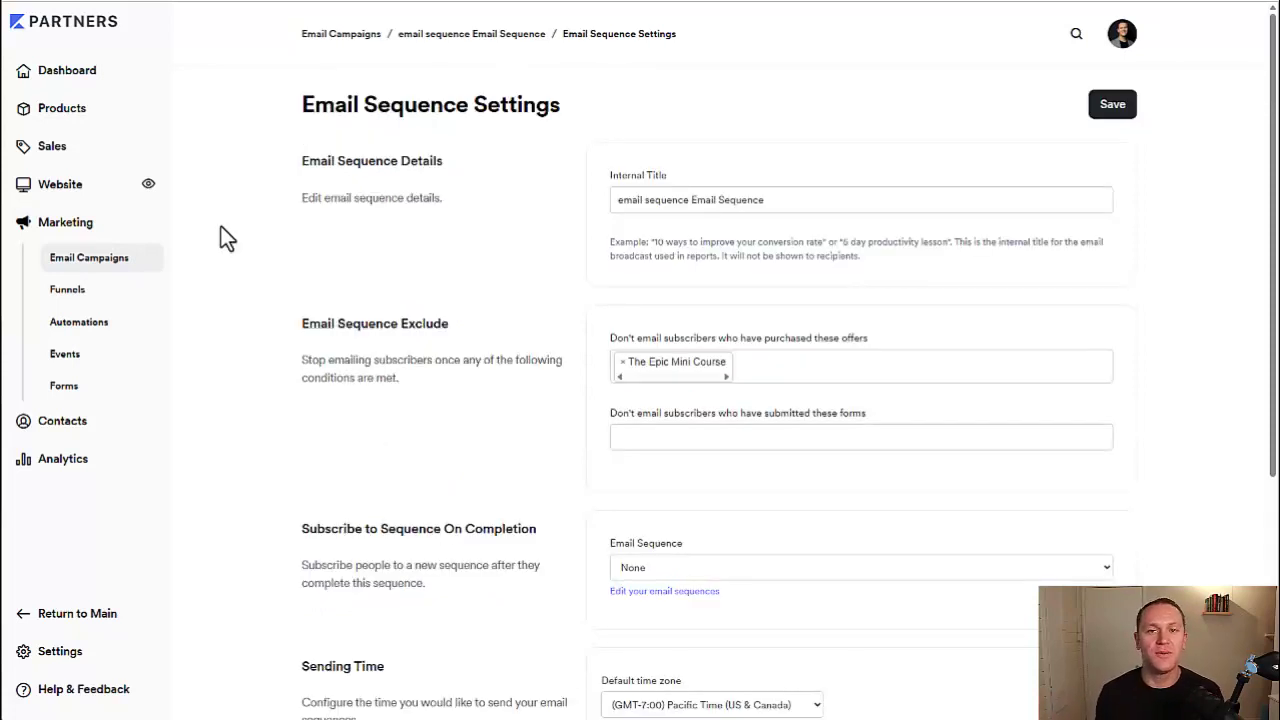